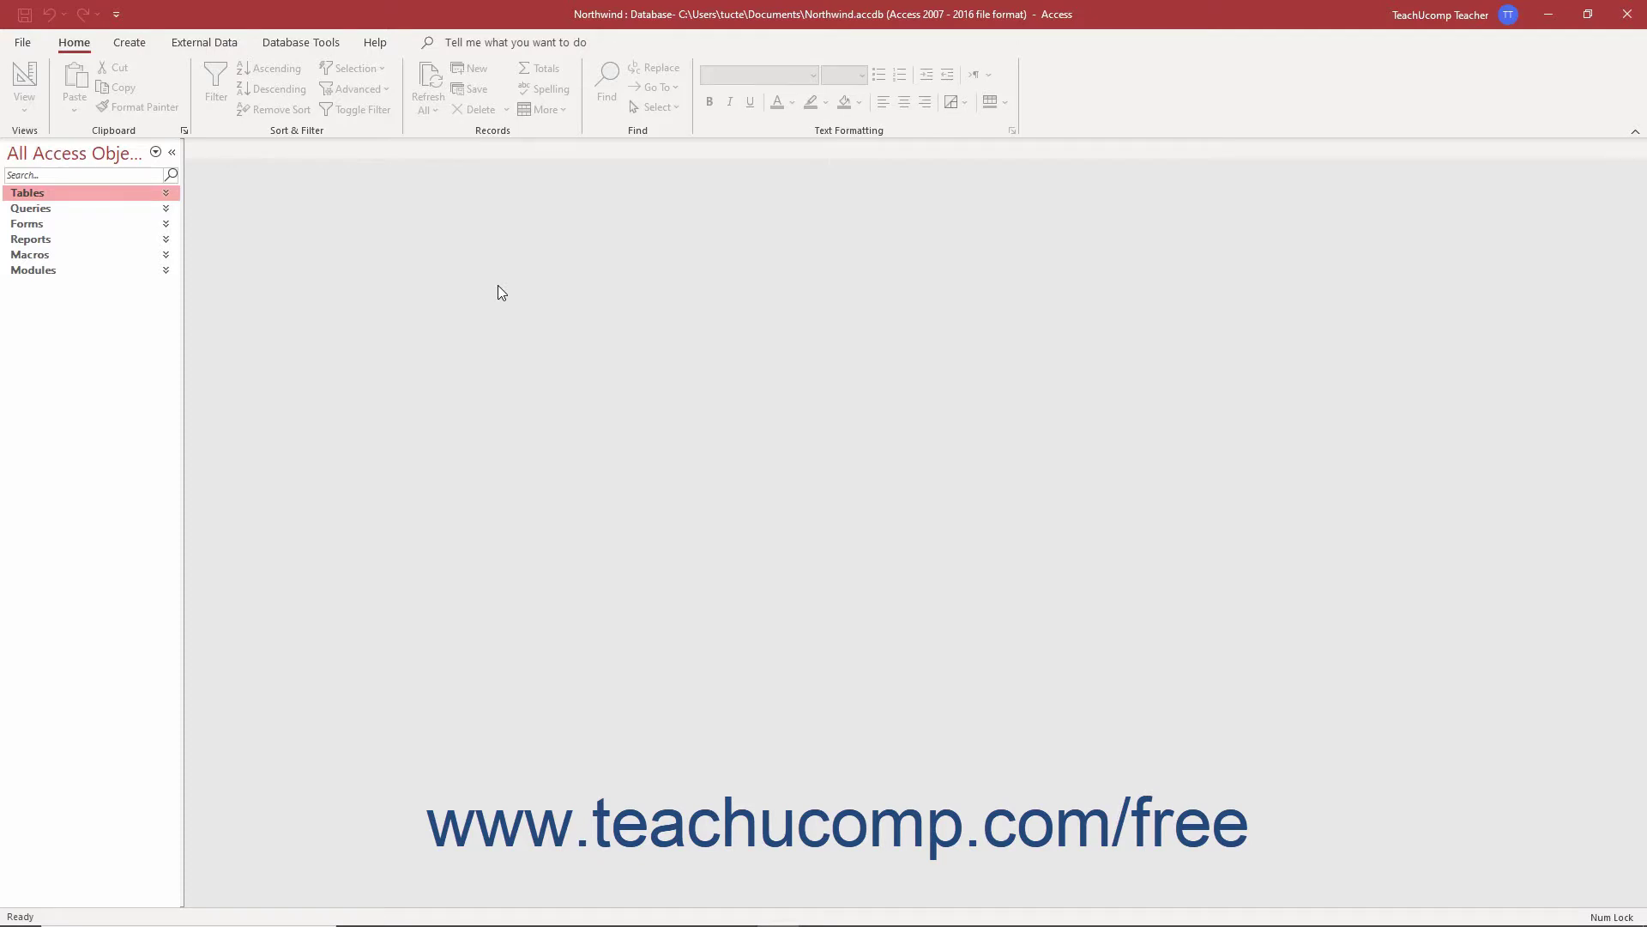
left_click(165, 195)
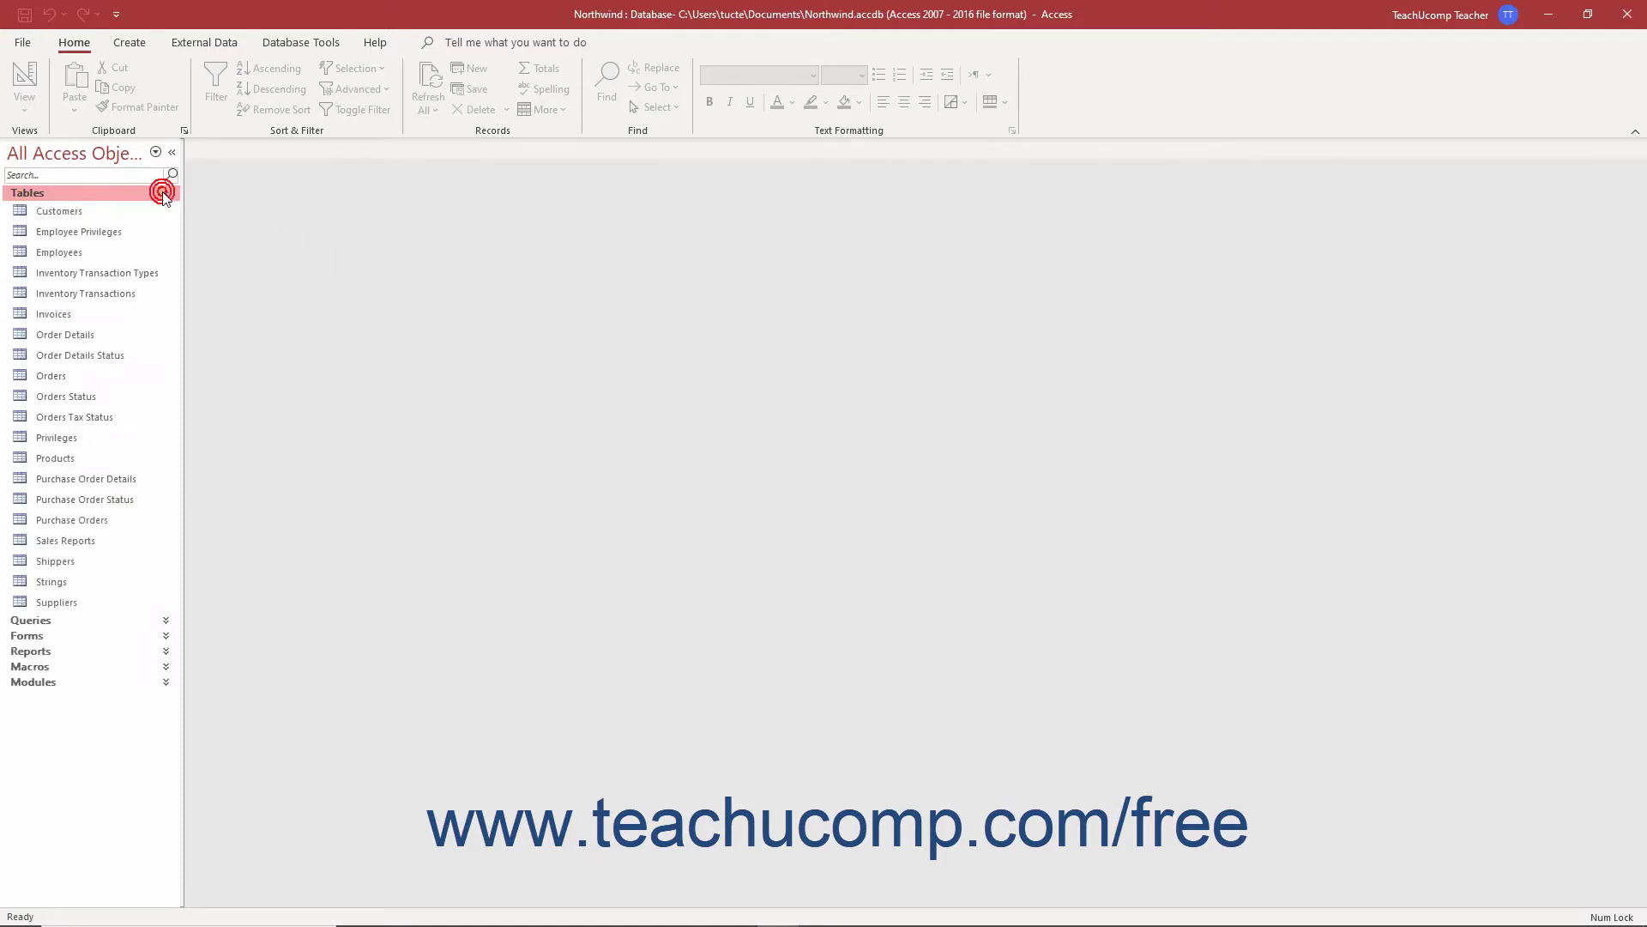
left_click(165, 195)
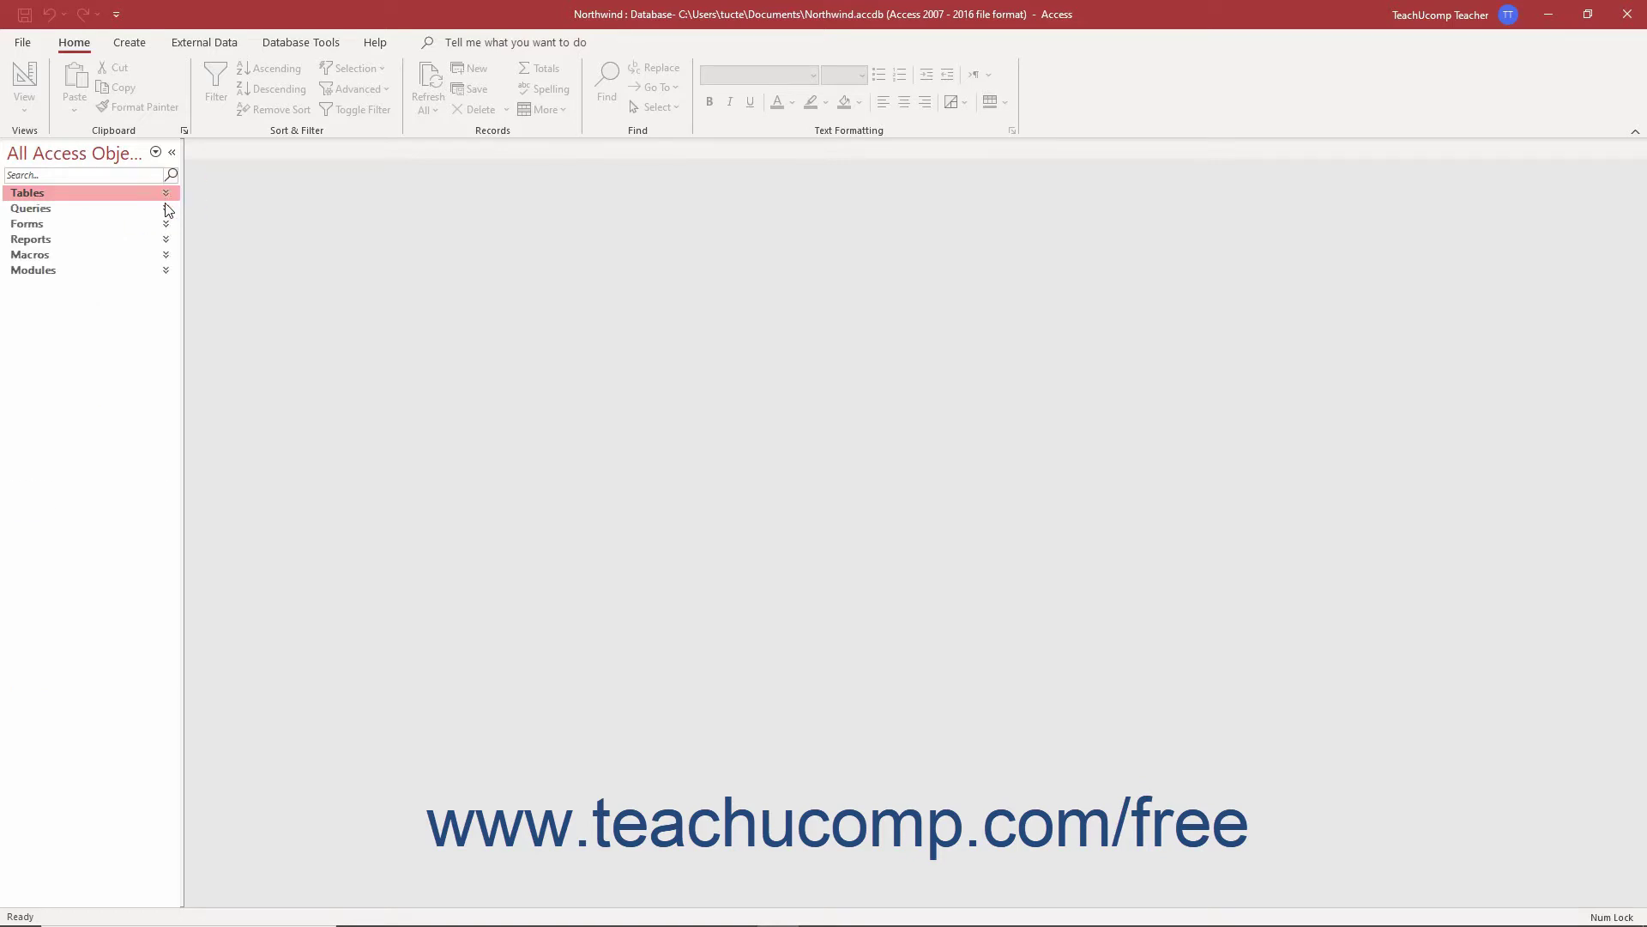
left_click(166, 210)
left_click(167, 210)
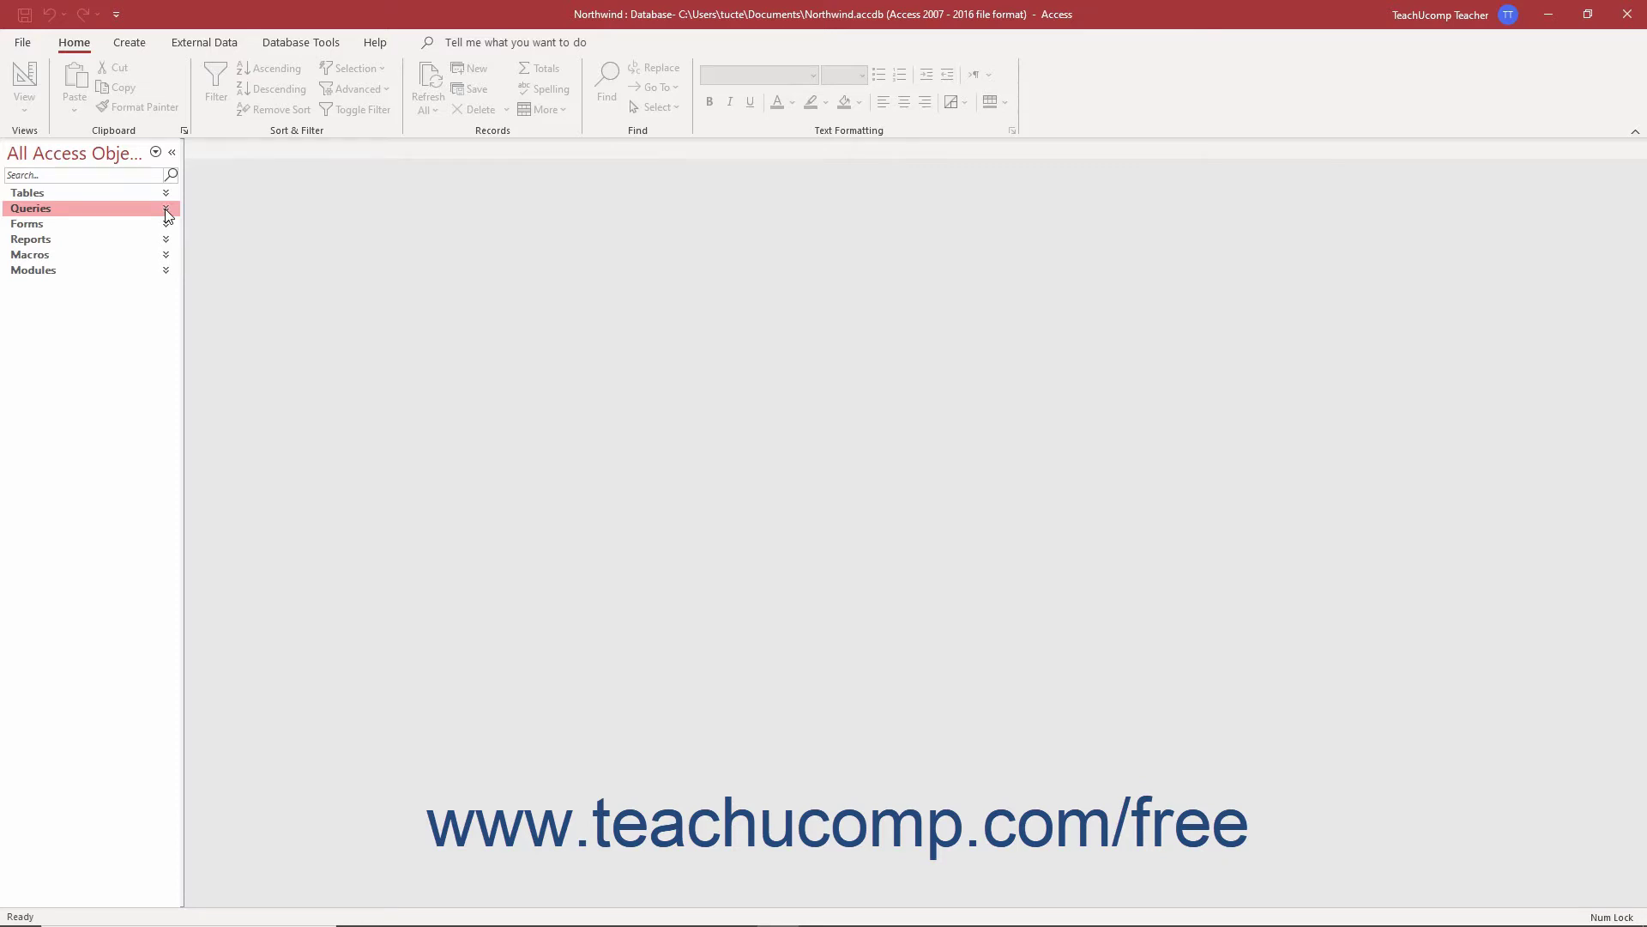
left_click(166, 194)
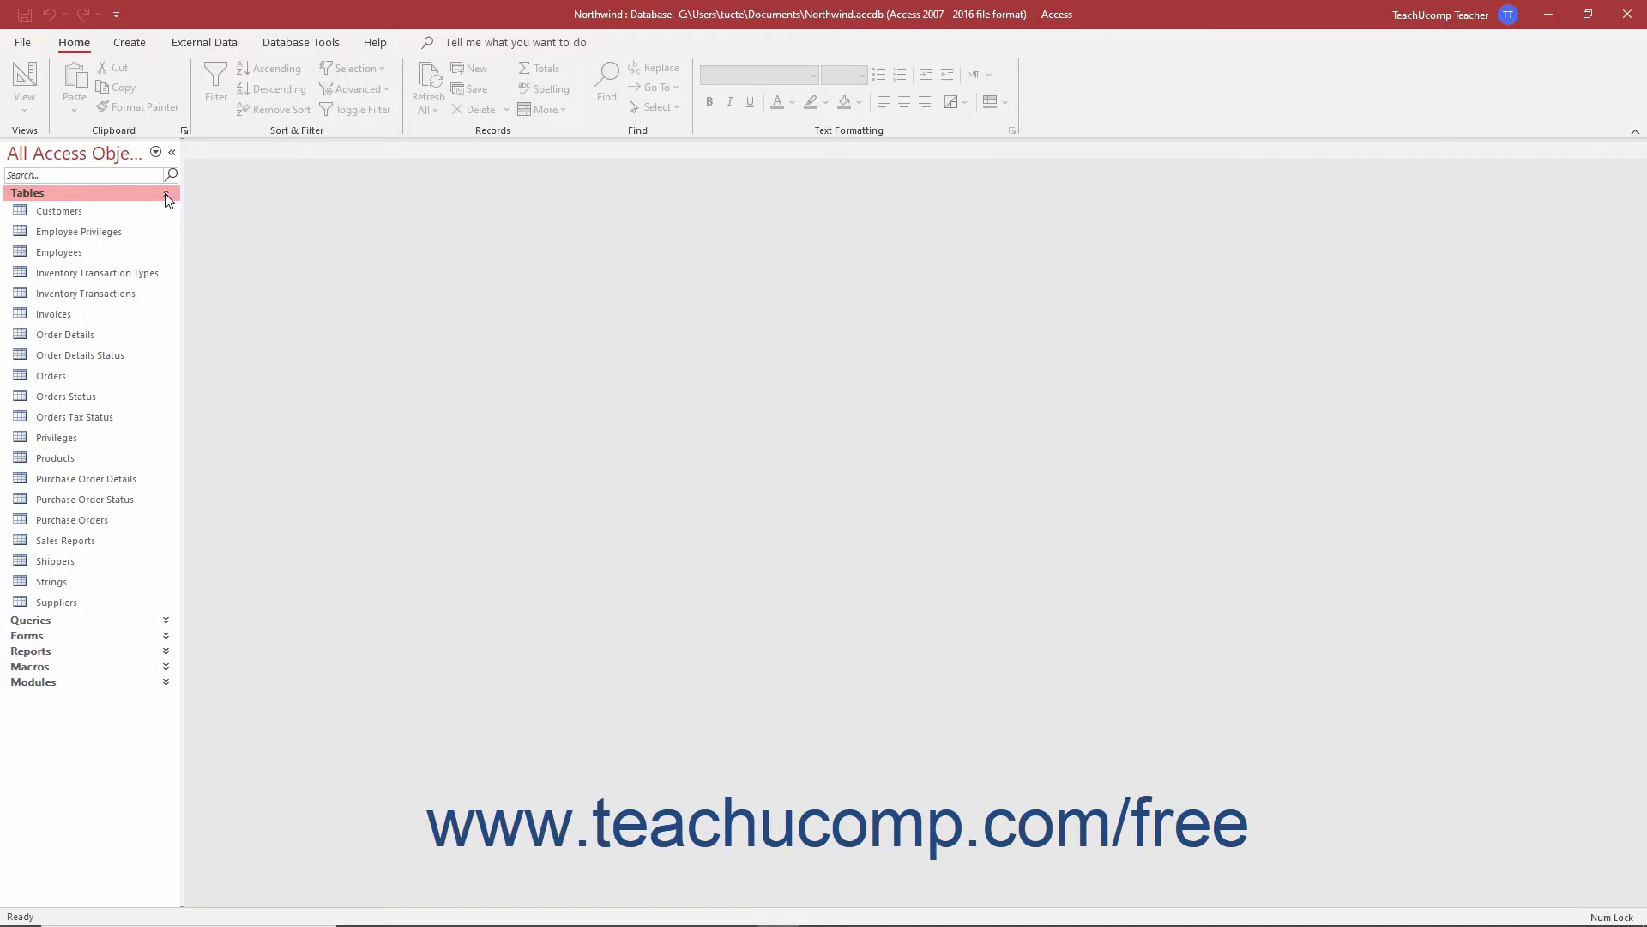
- Select the Customers table in the Tables group of the navigation pane
left_click(108, 212)
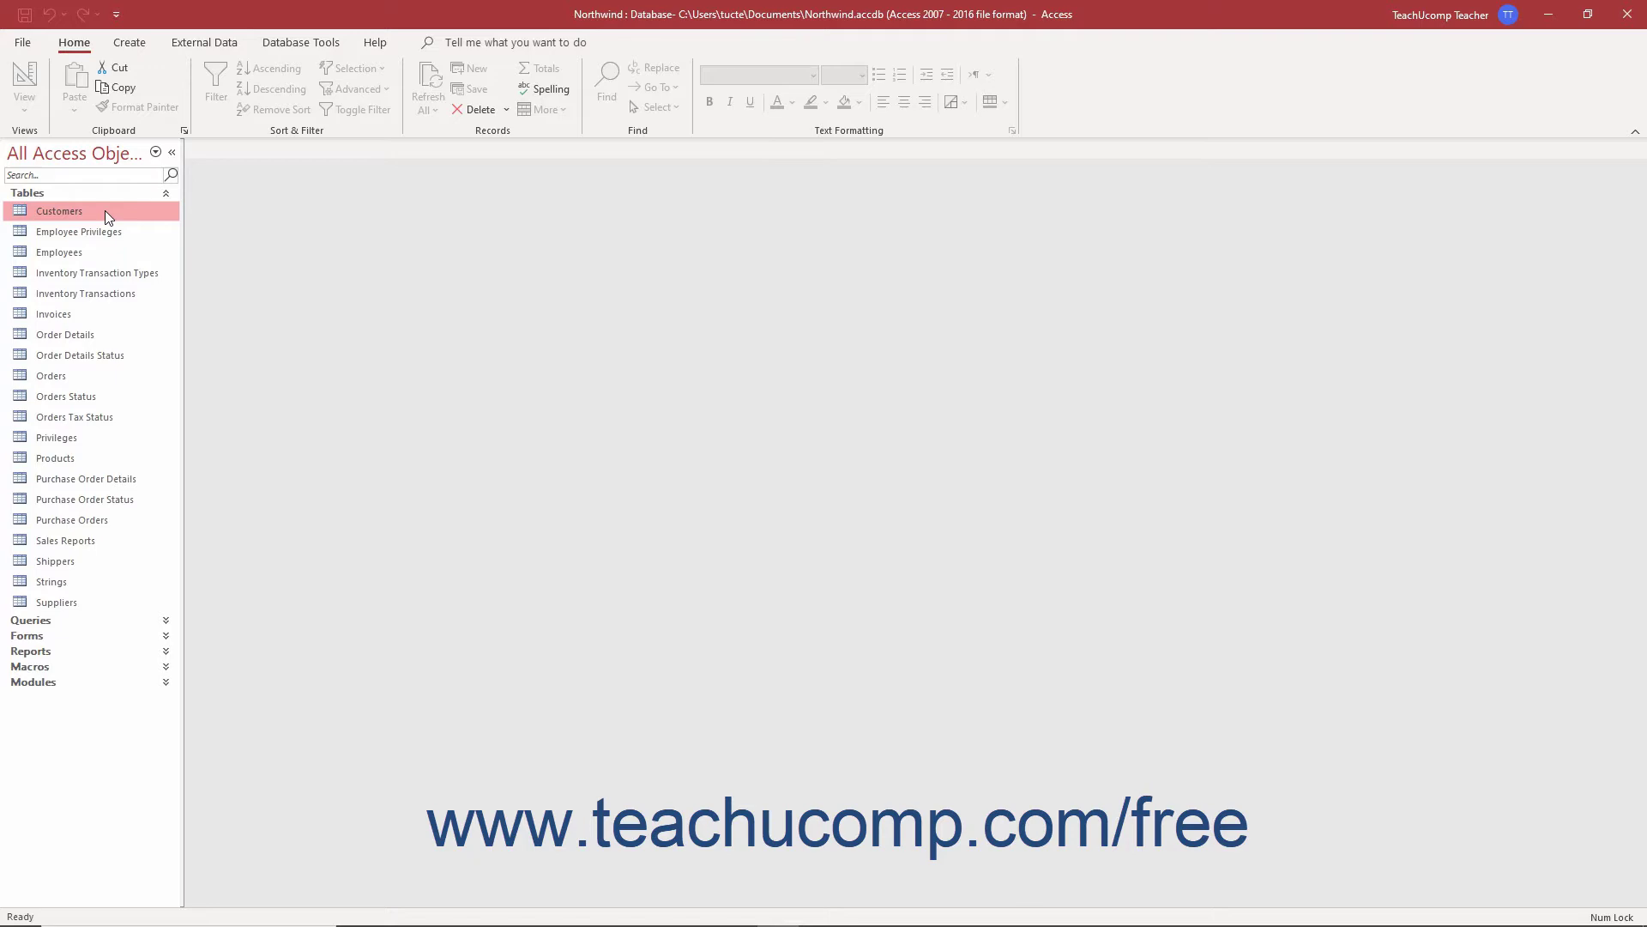
double_click(104, 210)
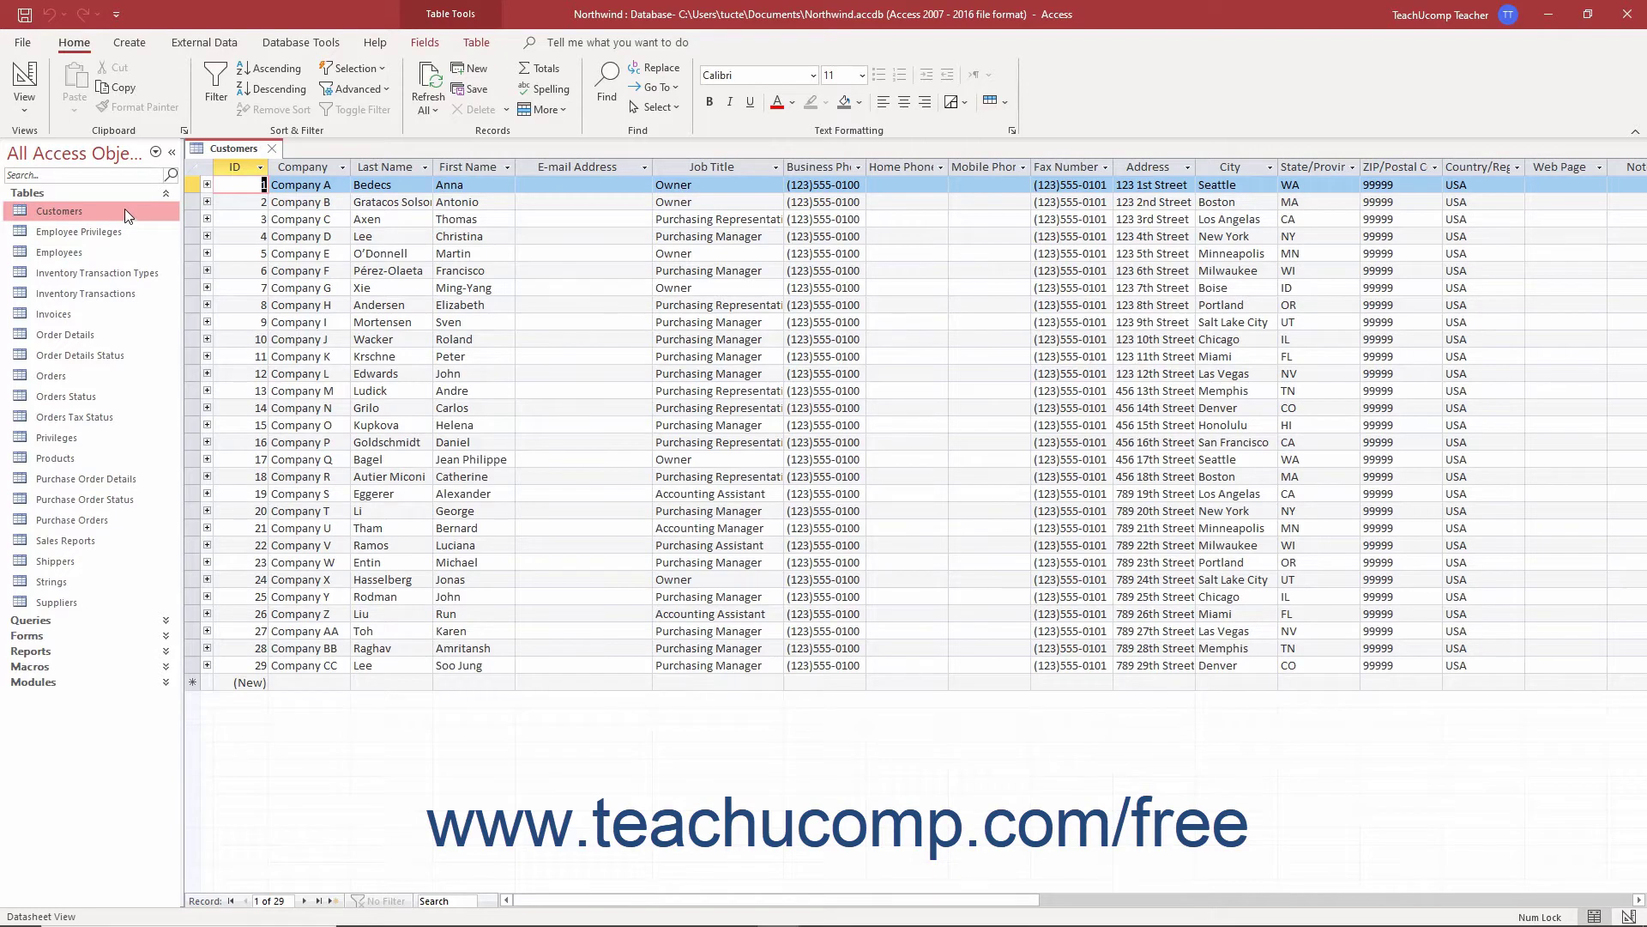
left_click(371, 168)
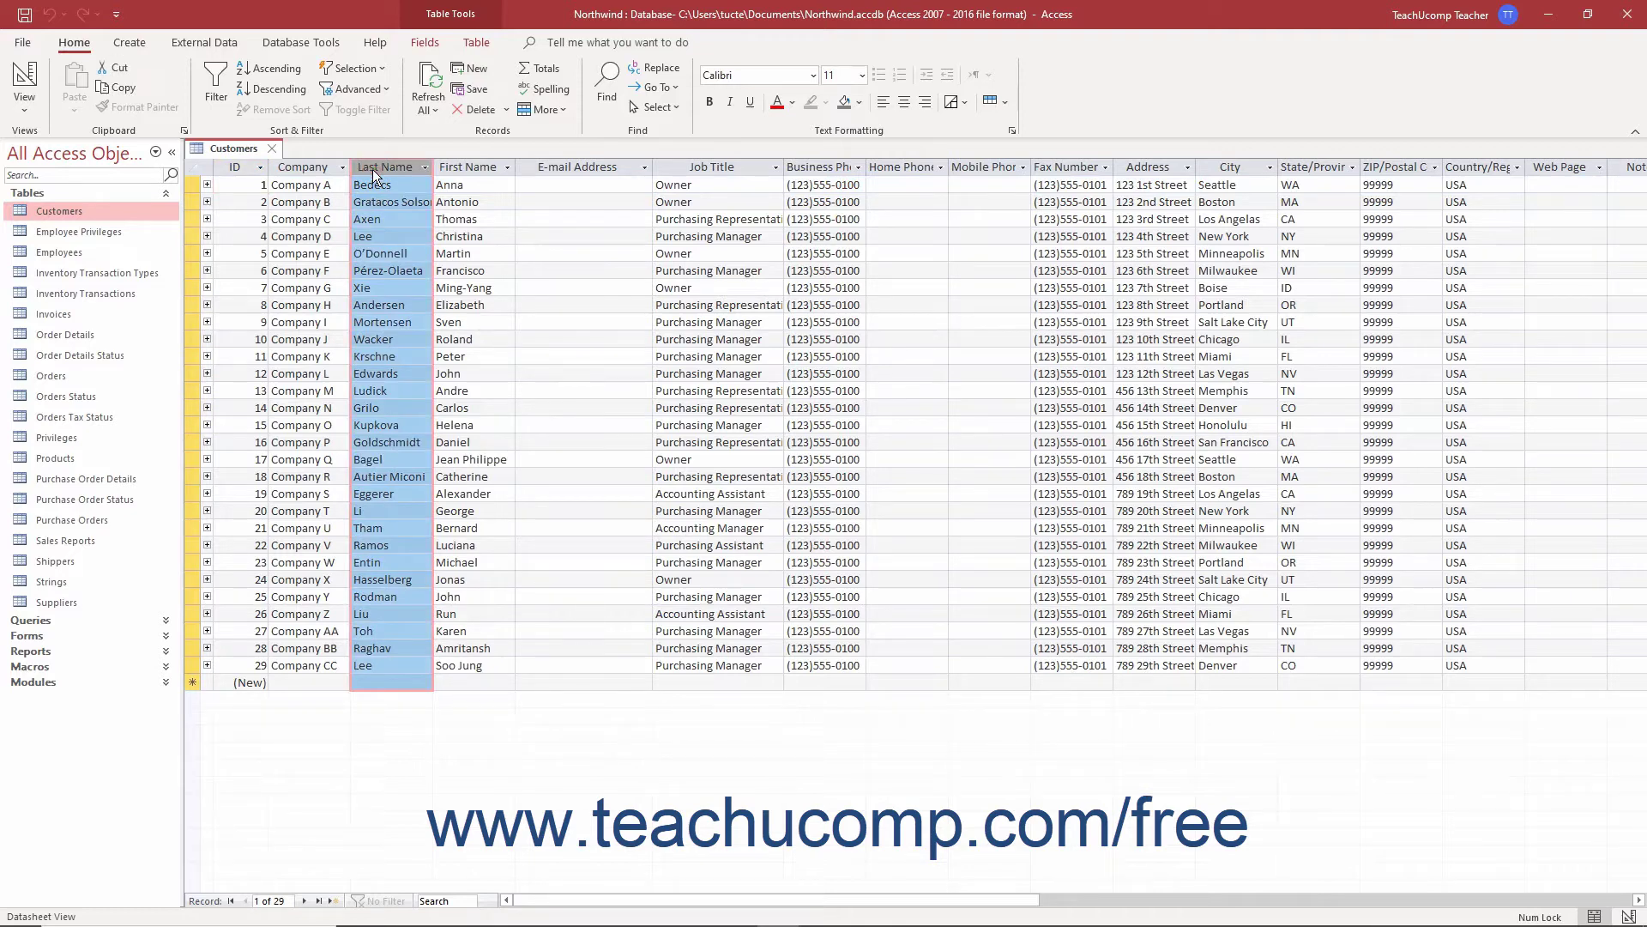
left_click(465, 166)
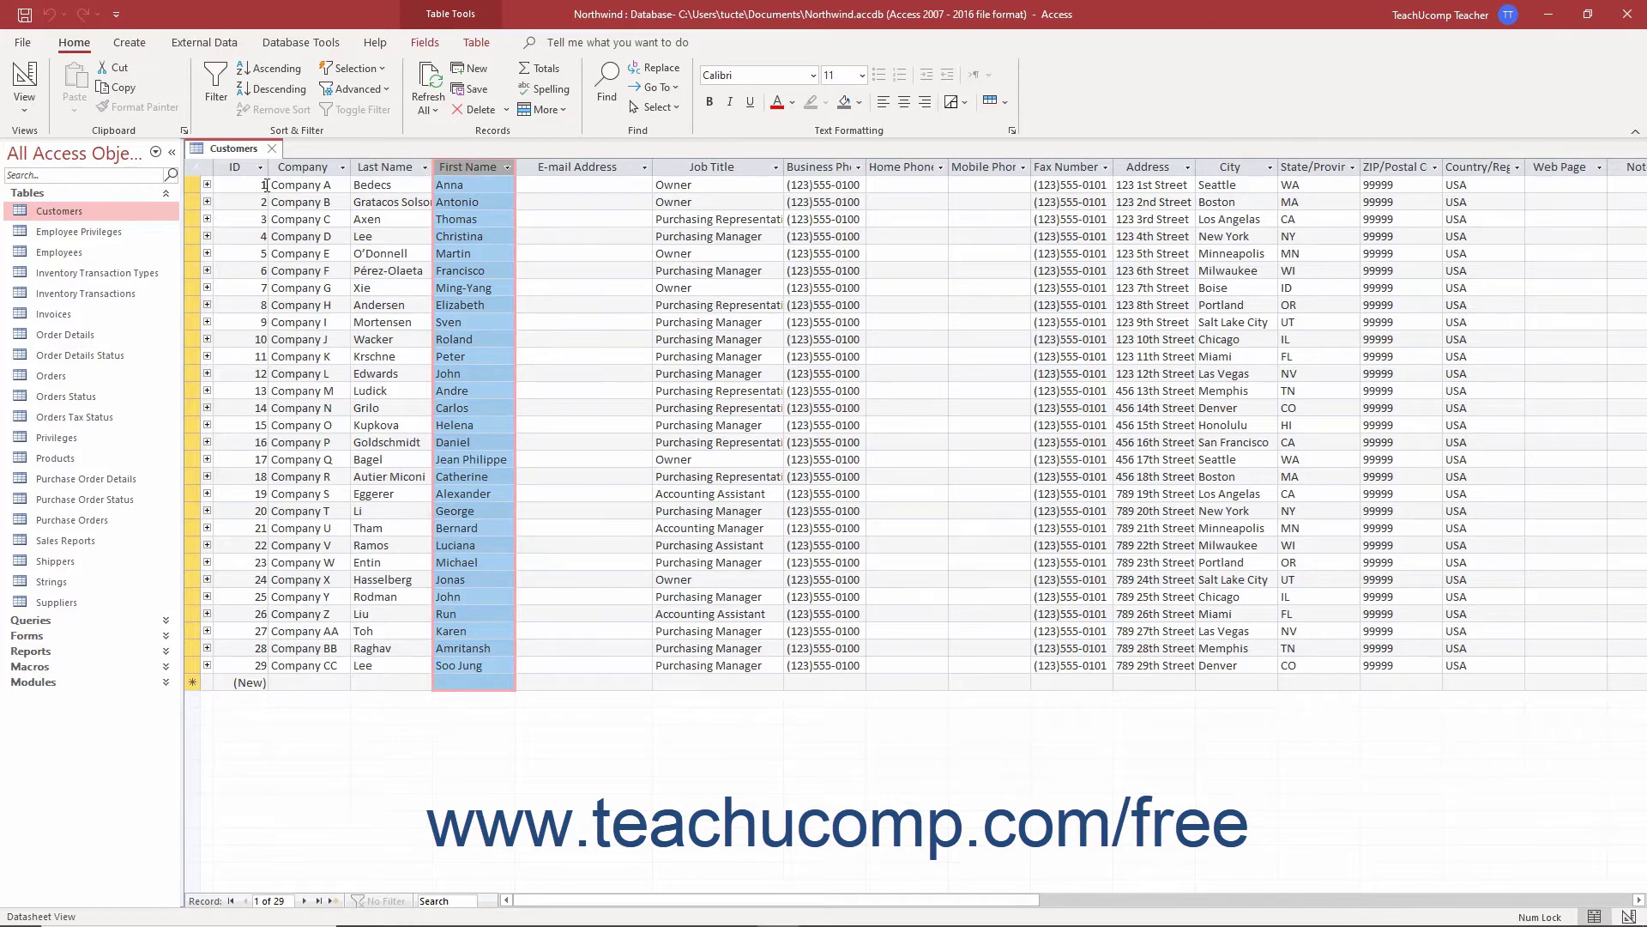
- Select the first customer record's entire row in the Customers datasheet
left_click(192, 184)
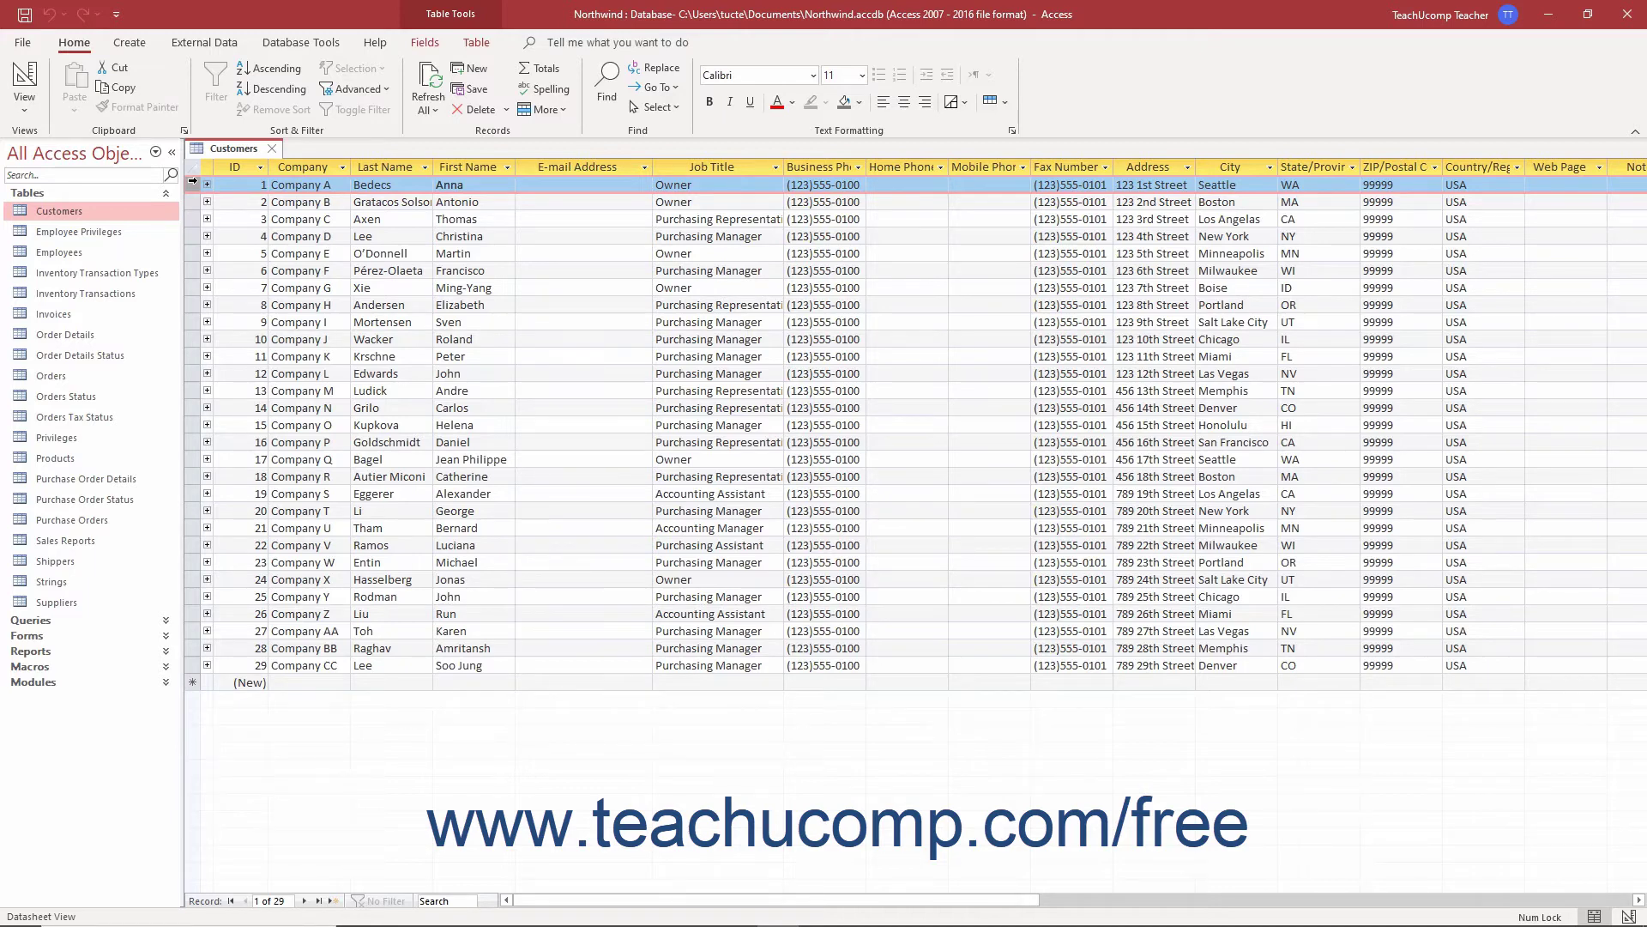
- Close the Customers table, switch to Queries, and view then close Customers Extended
left_click(271, 150)
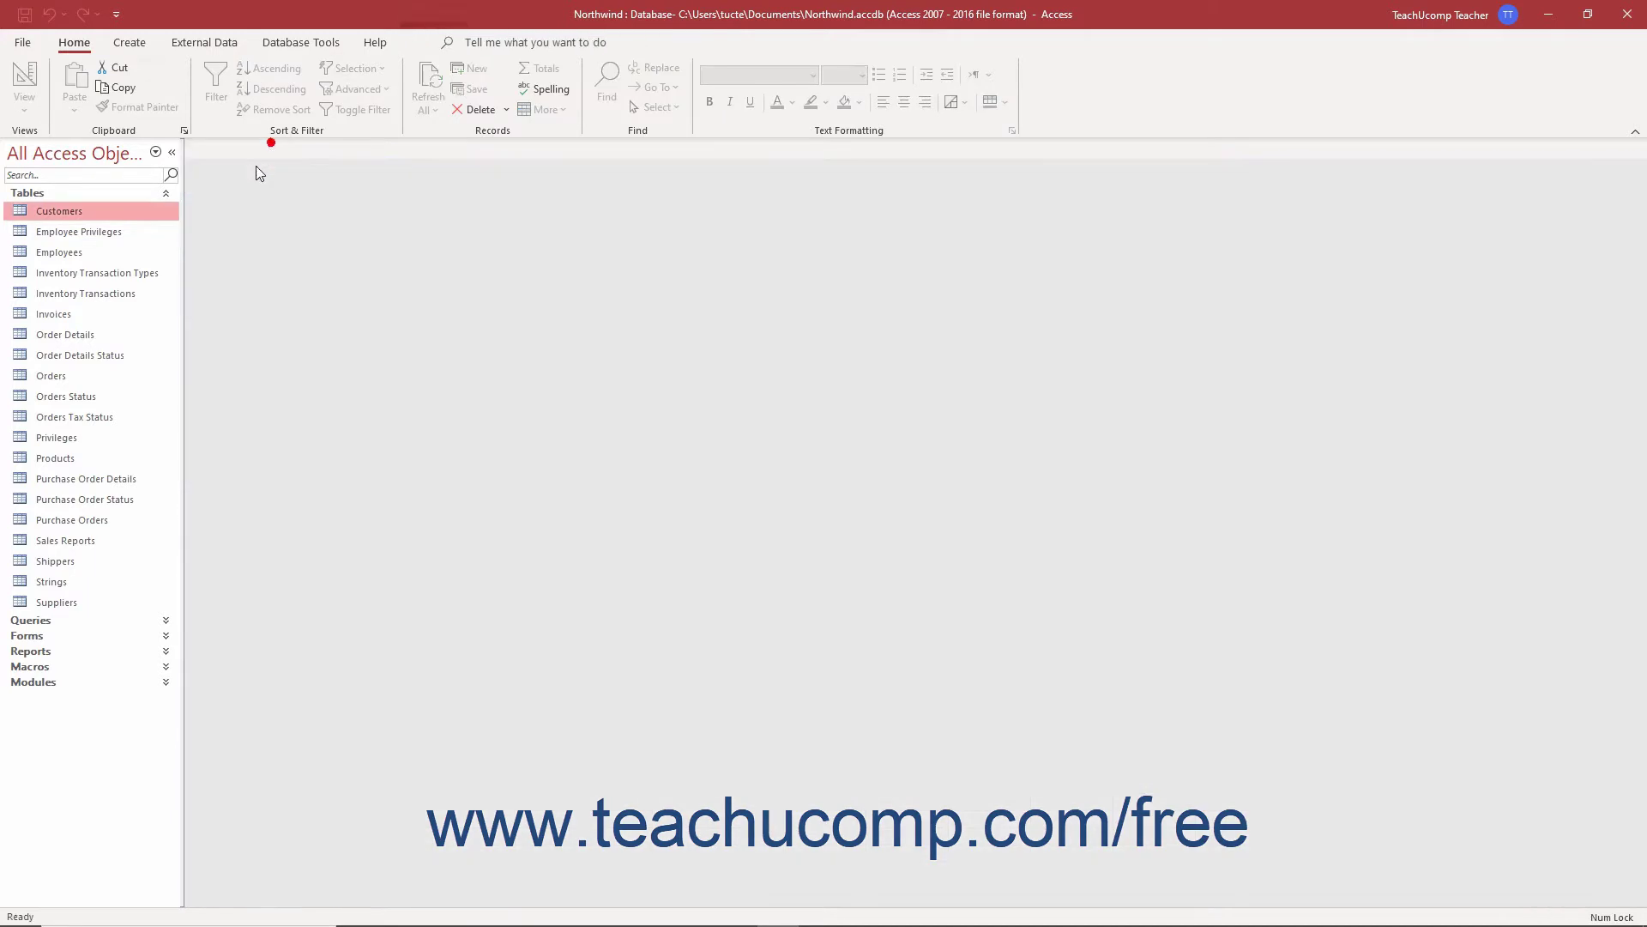
left_click(168, 192)
left_click(168, 209)
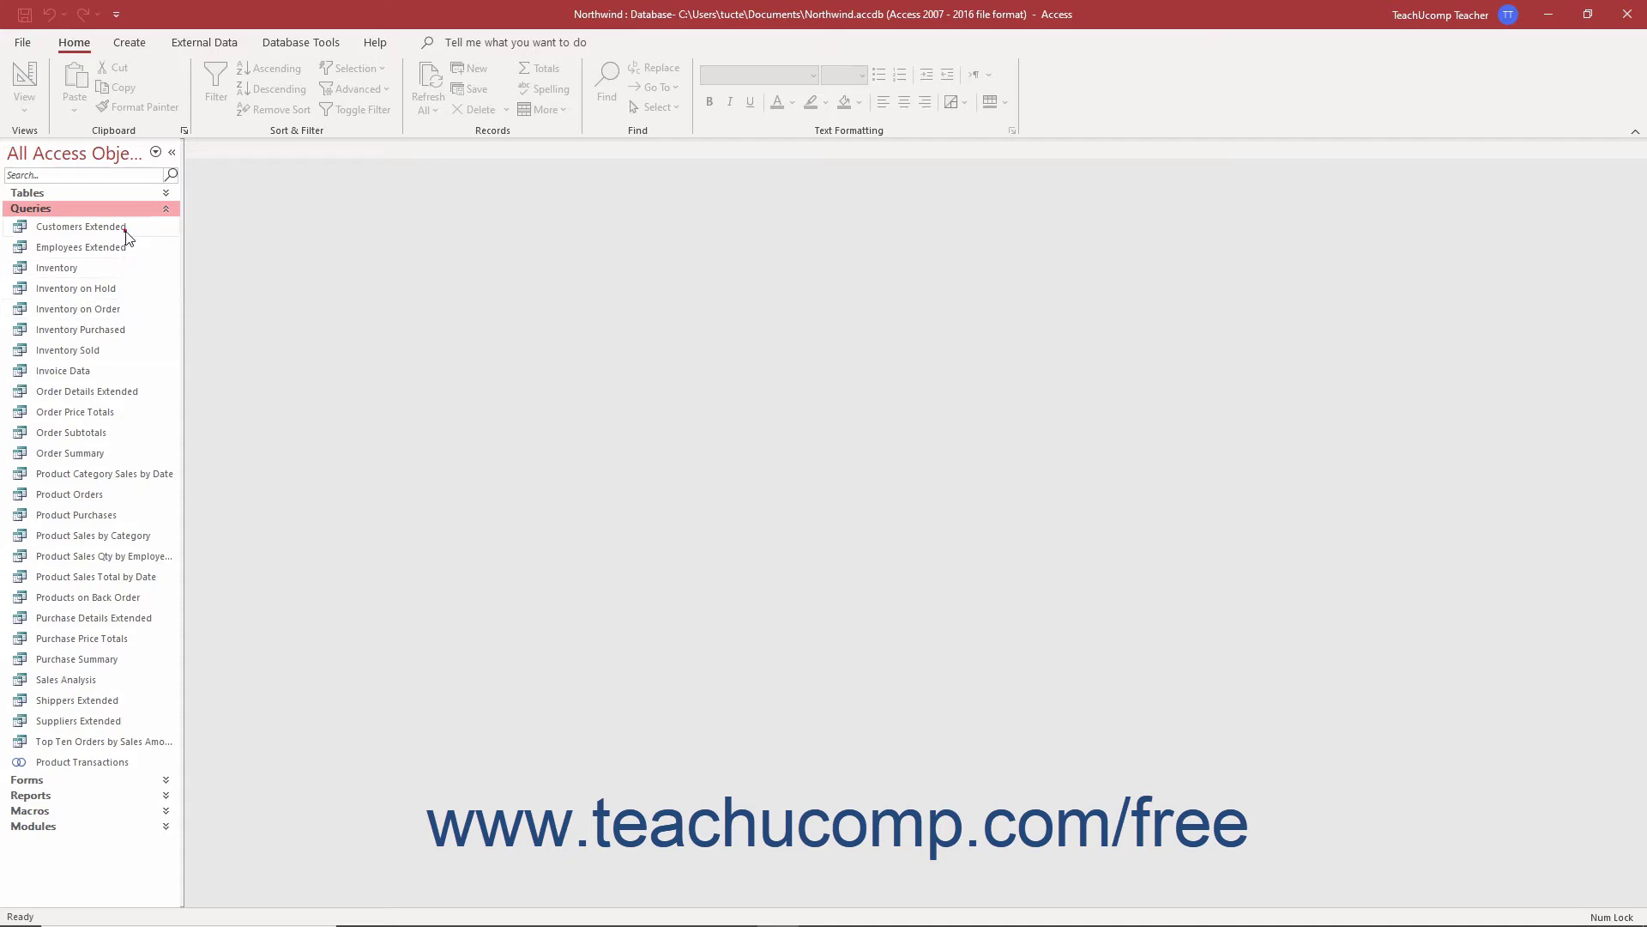
double_click(125, 232)
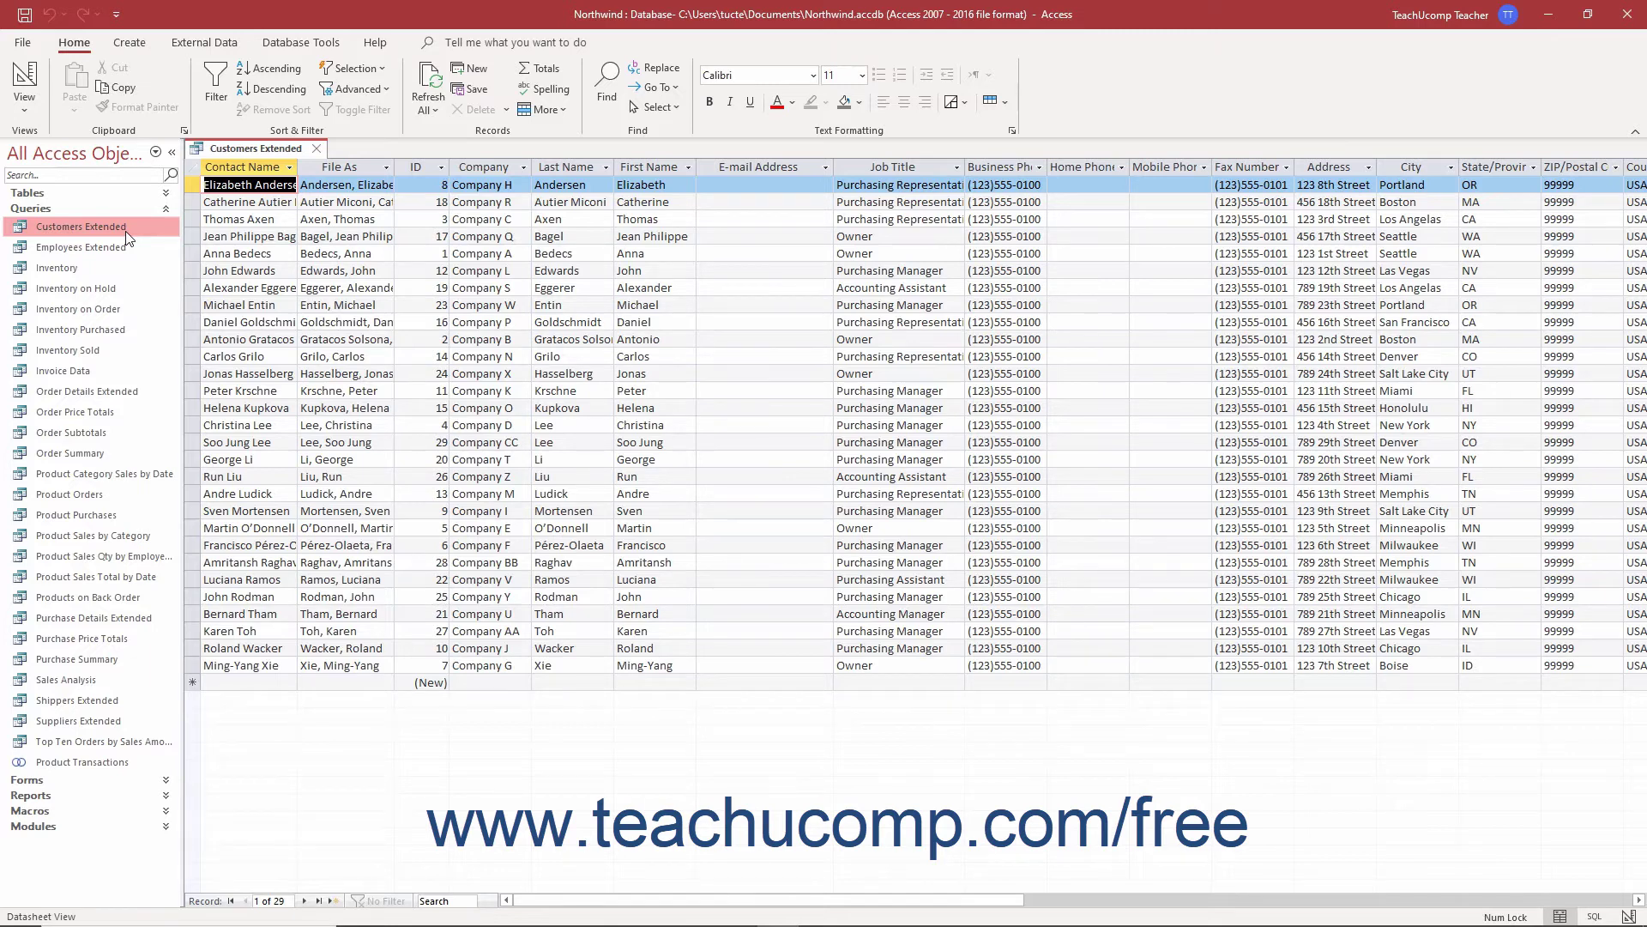
left_click(316, 149)
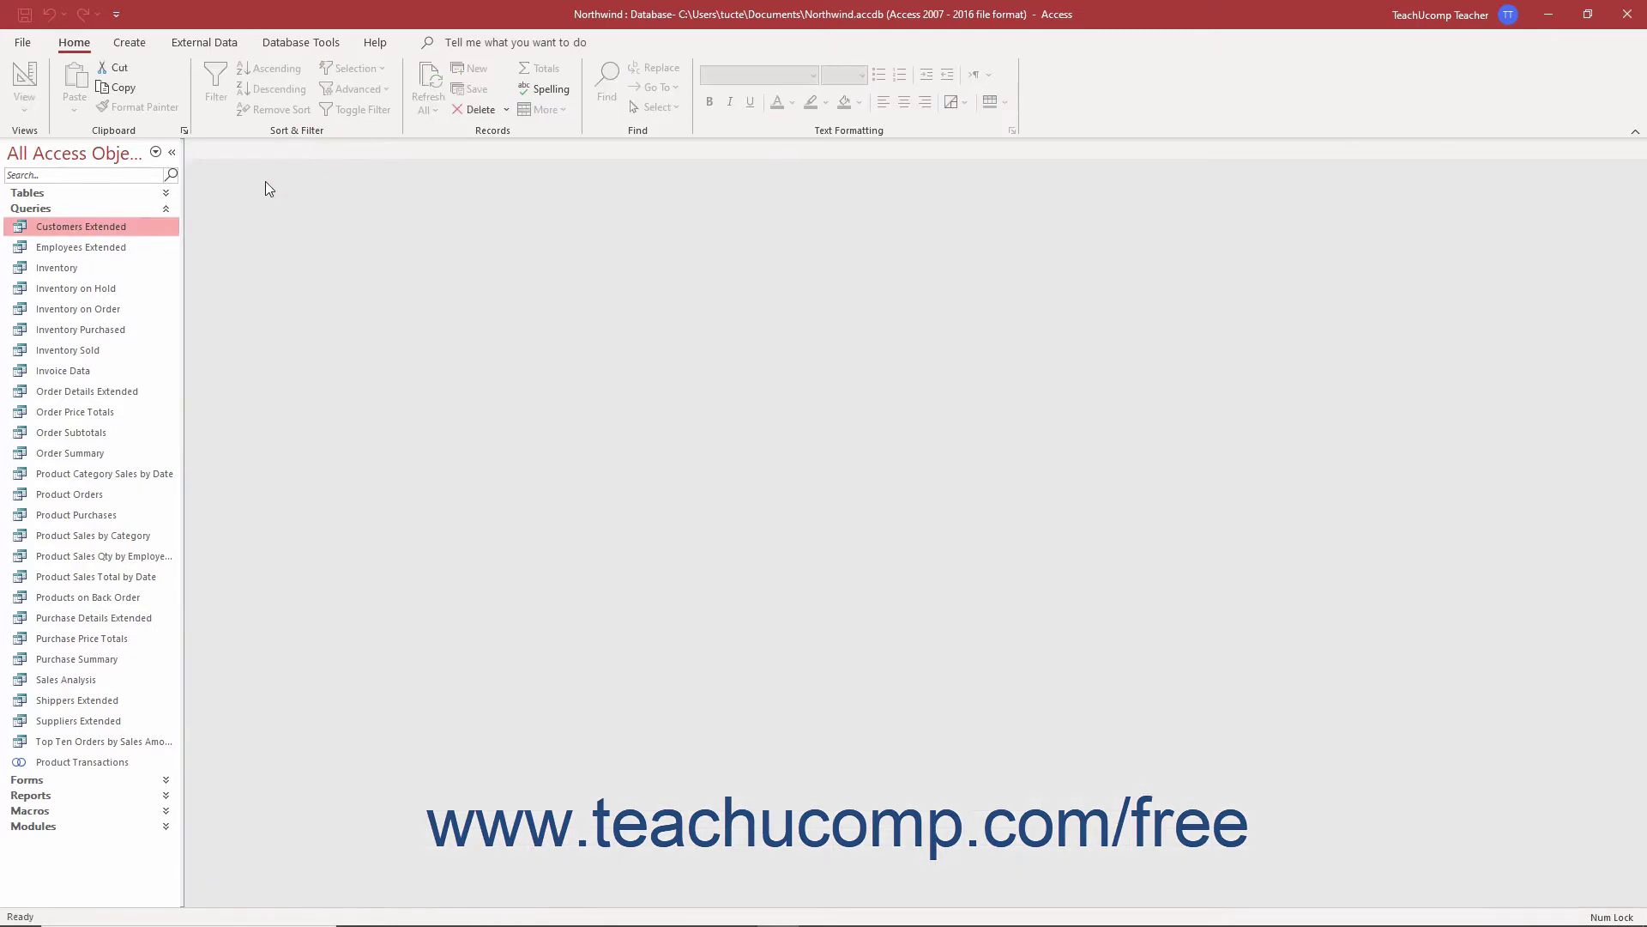
- Swap the Queries list for Forms and open the Customer Details form
left_click(167, 208)
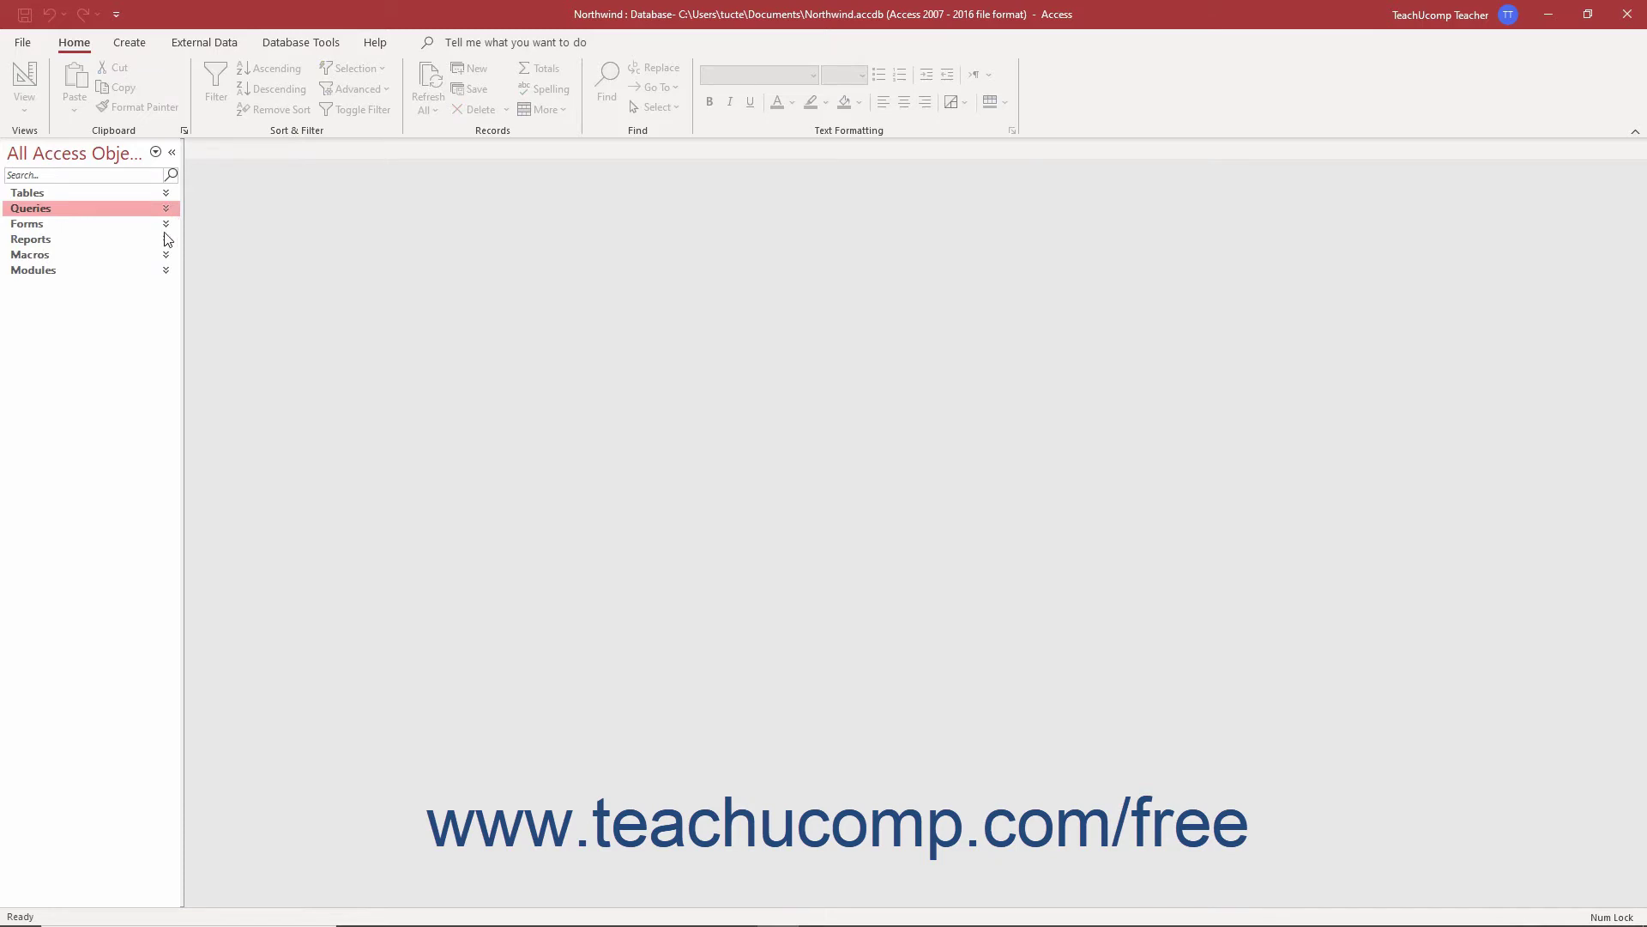
left_click(165, 224)
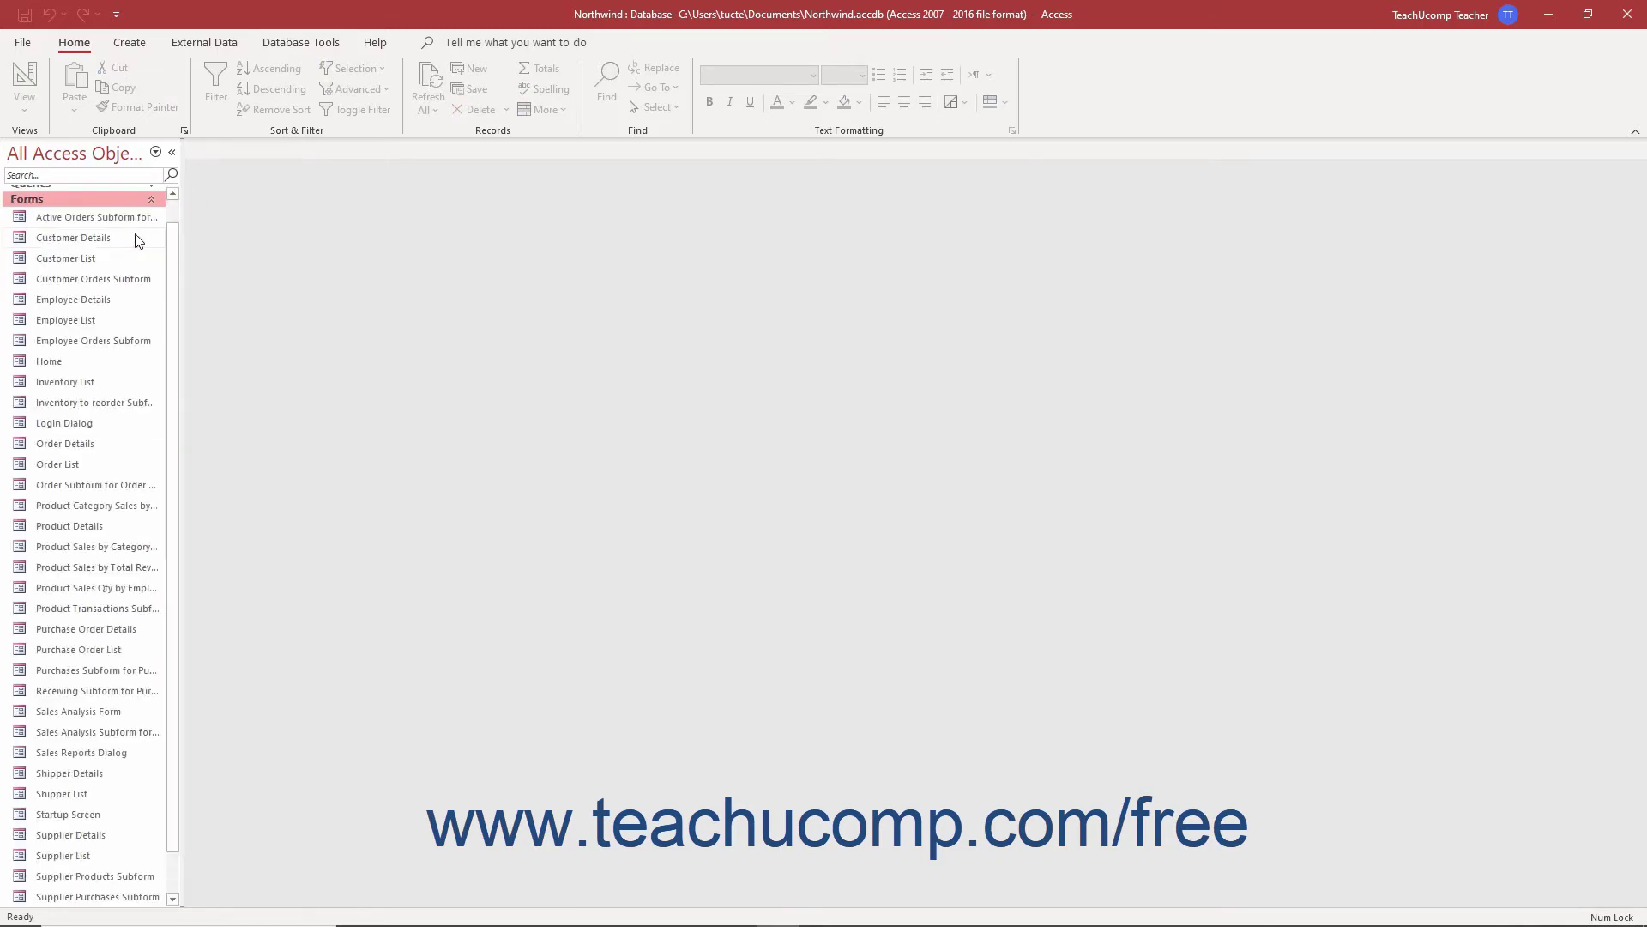
double_click(131, 239)
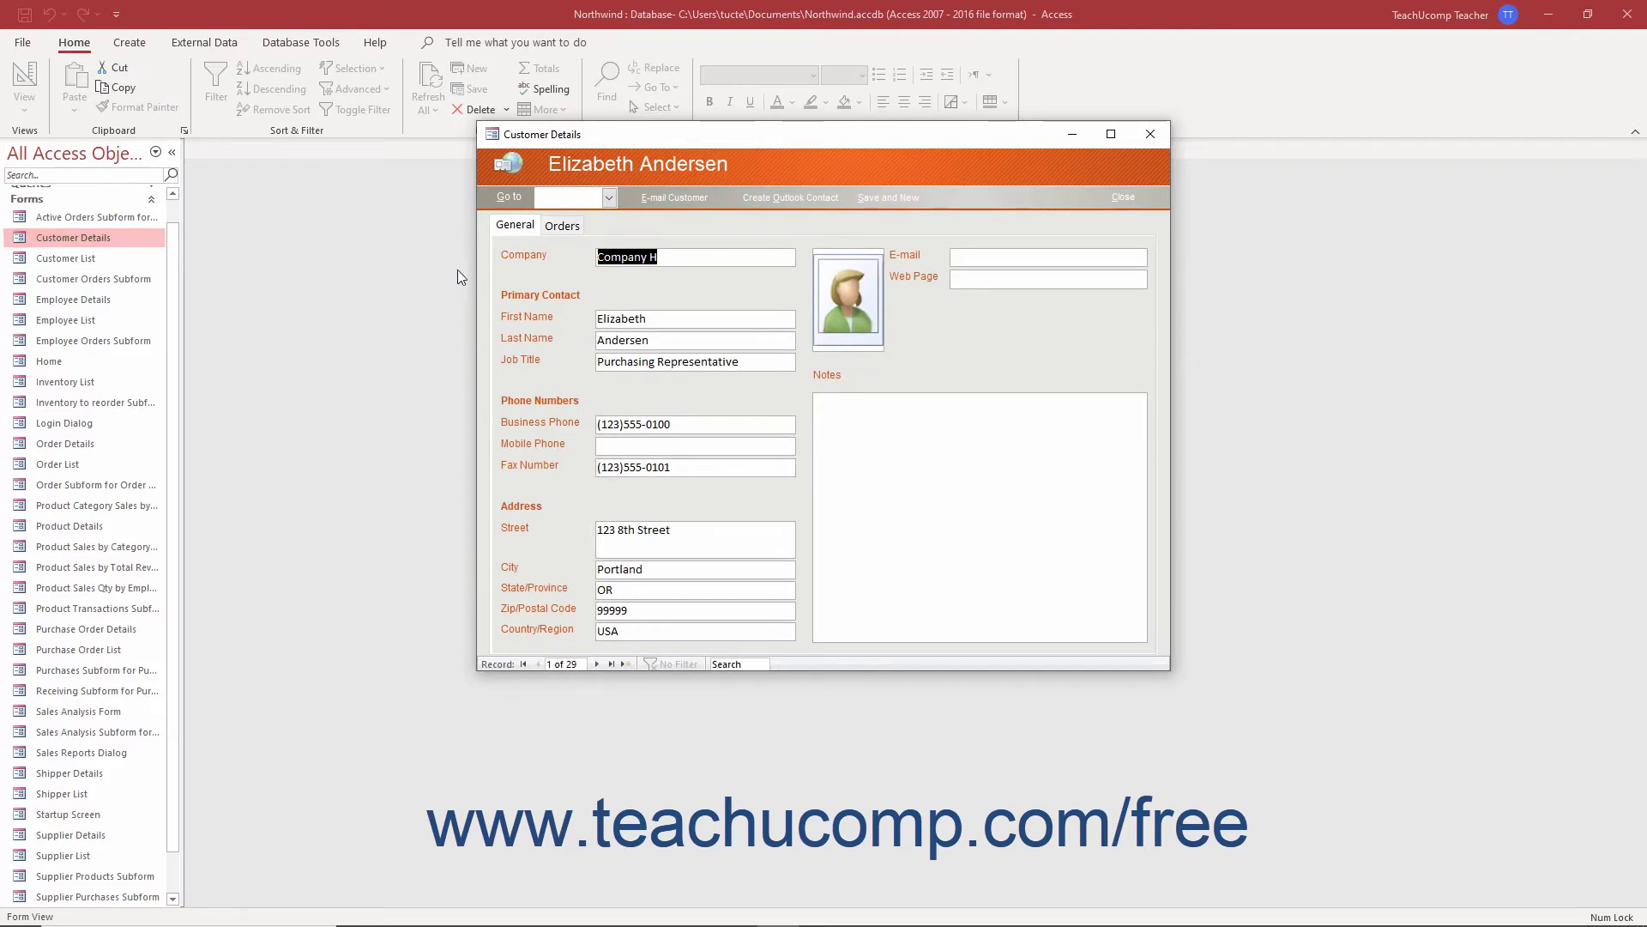
- Review the Orders tab of Customer Details, then close the form
left_click(560, 227)
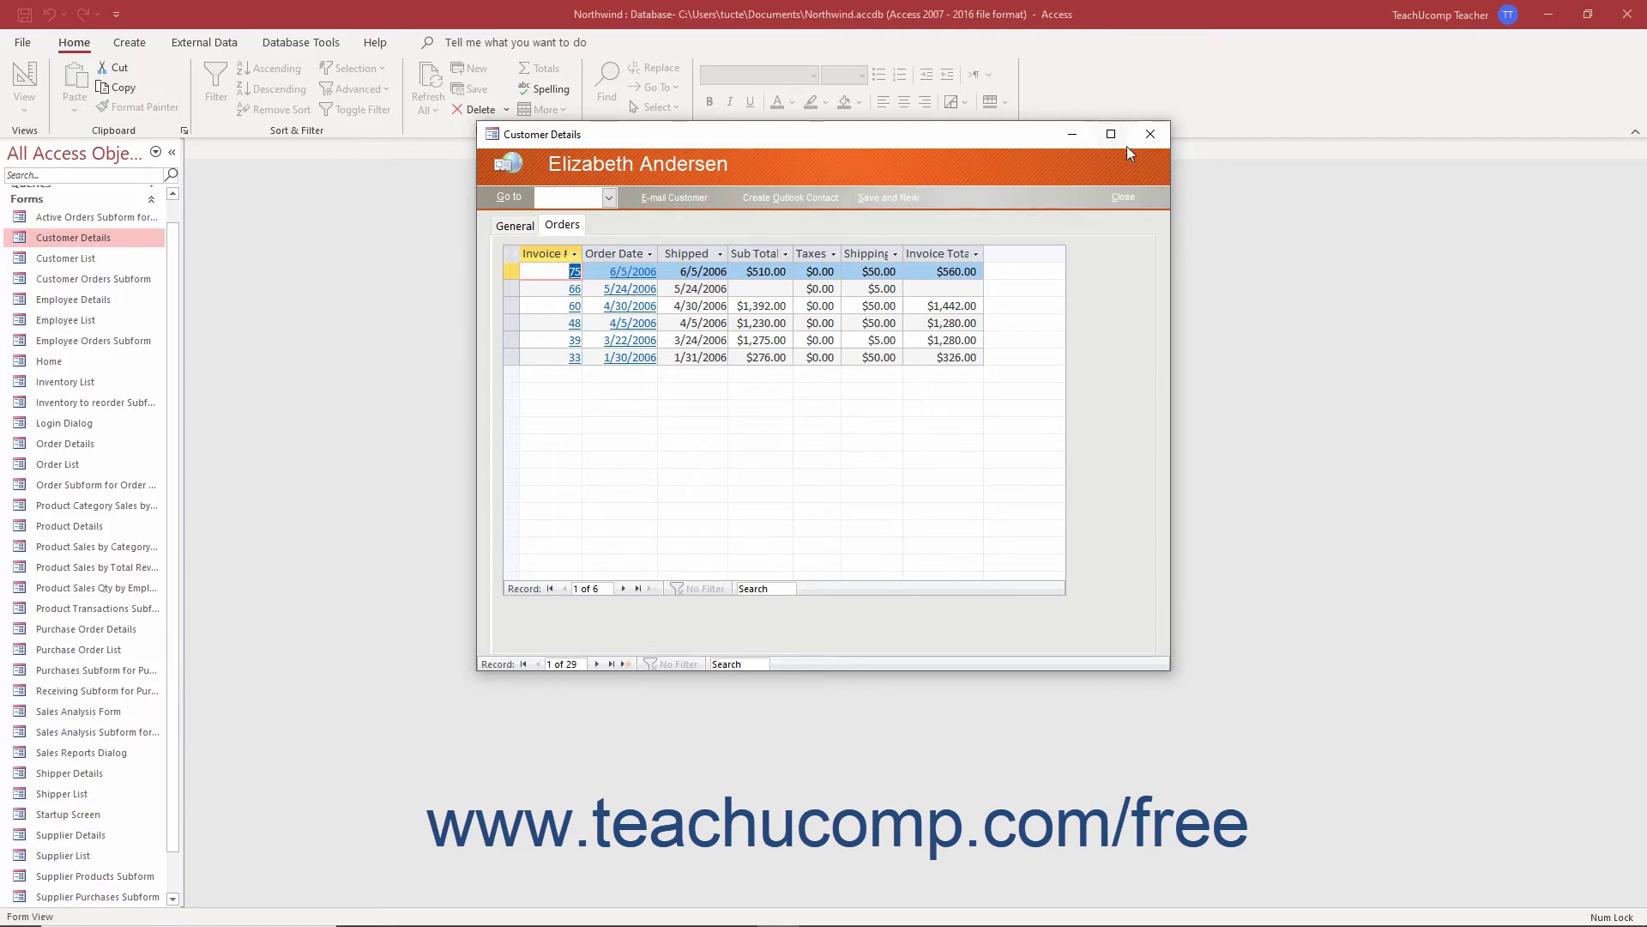
left_click(1150, 134)
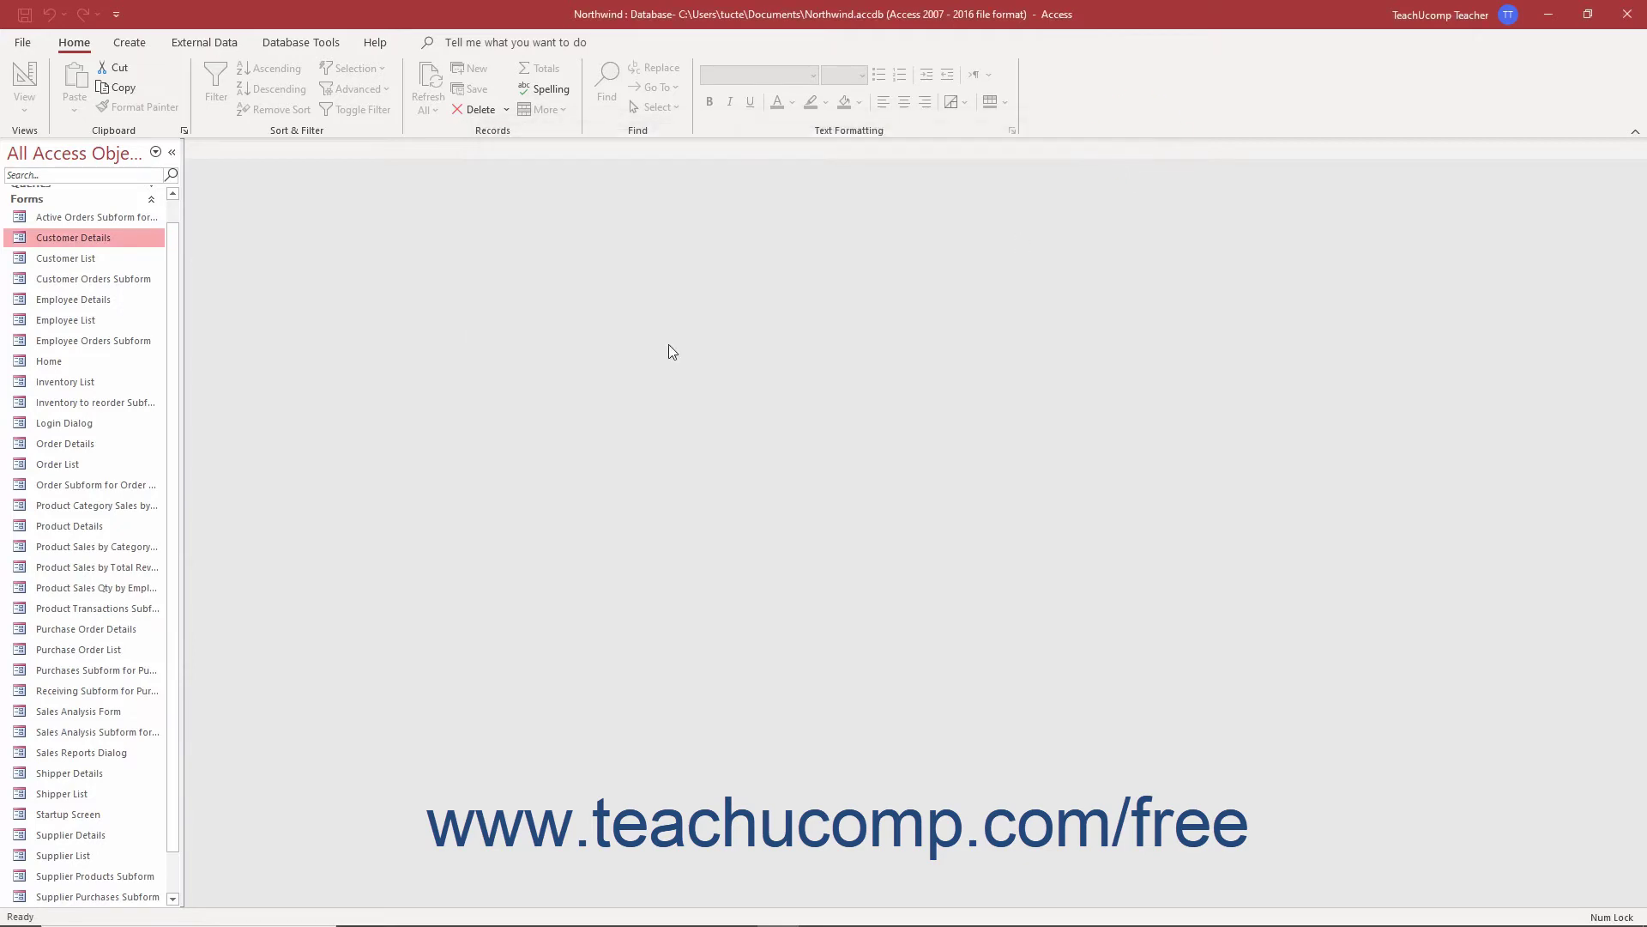
- Swap the Forms list for Reports and preview the Customer Address Book report
left_click(151, 199)
left_click(151, 240)
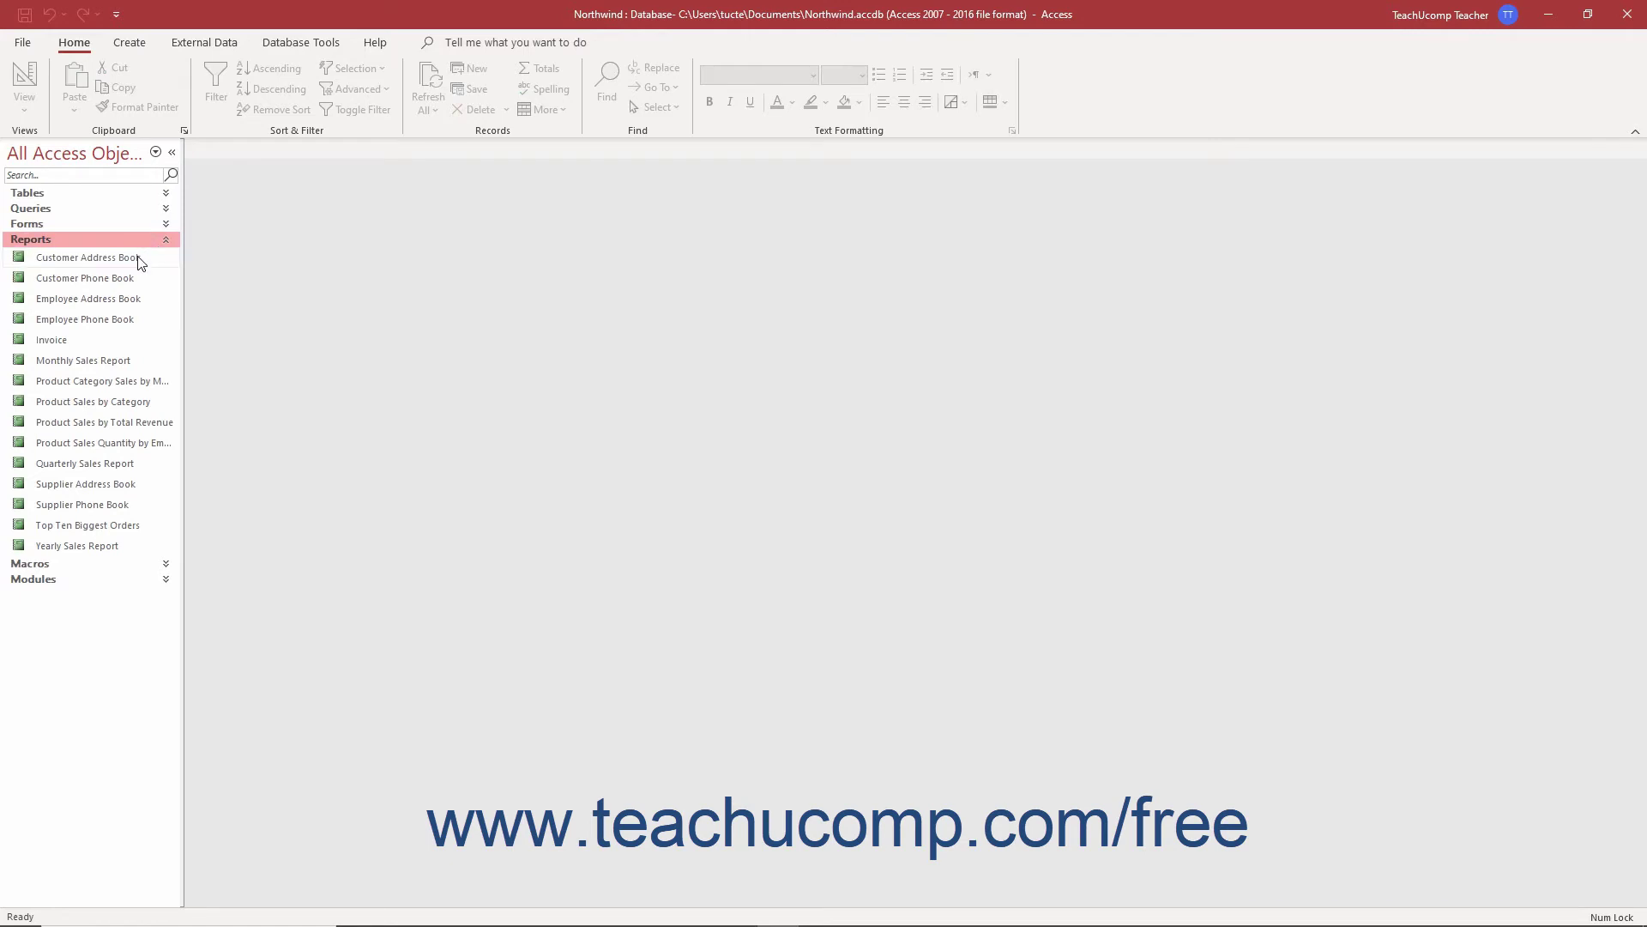
double_click(139, 260)
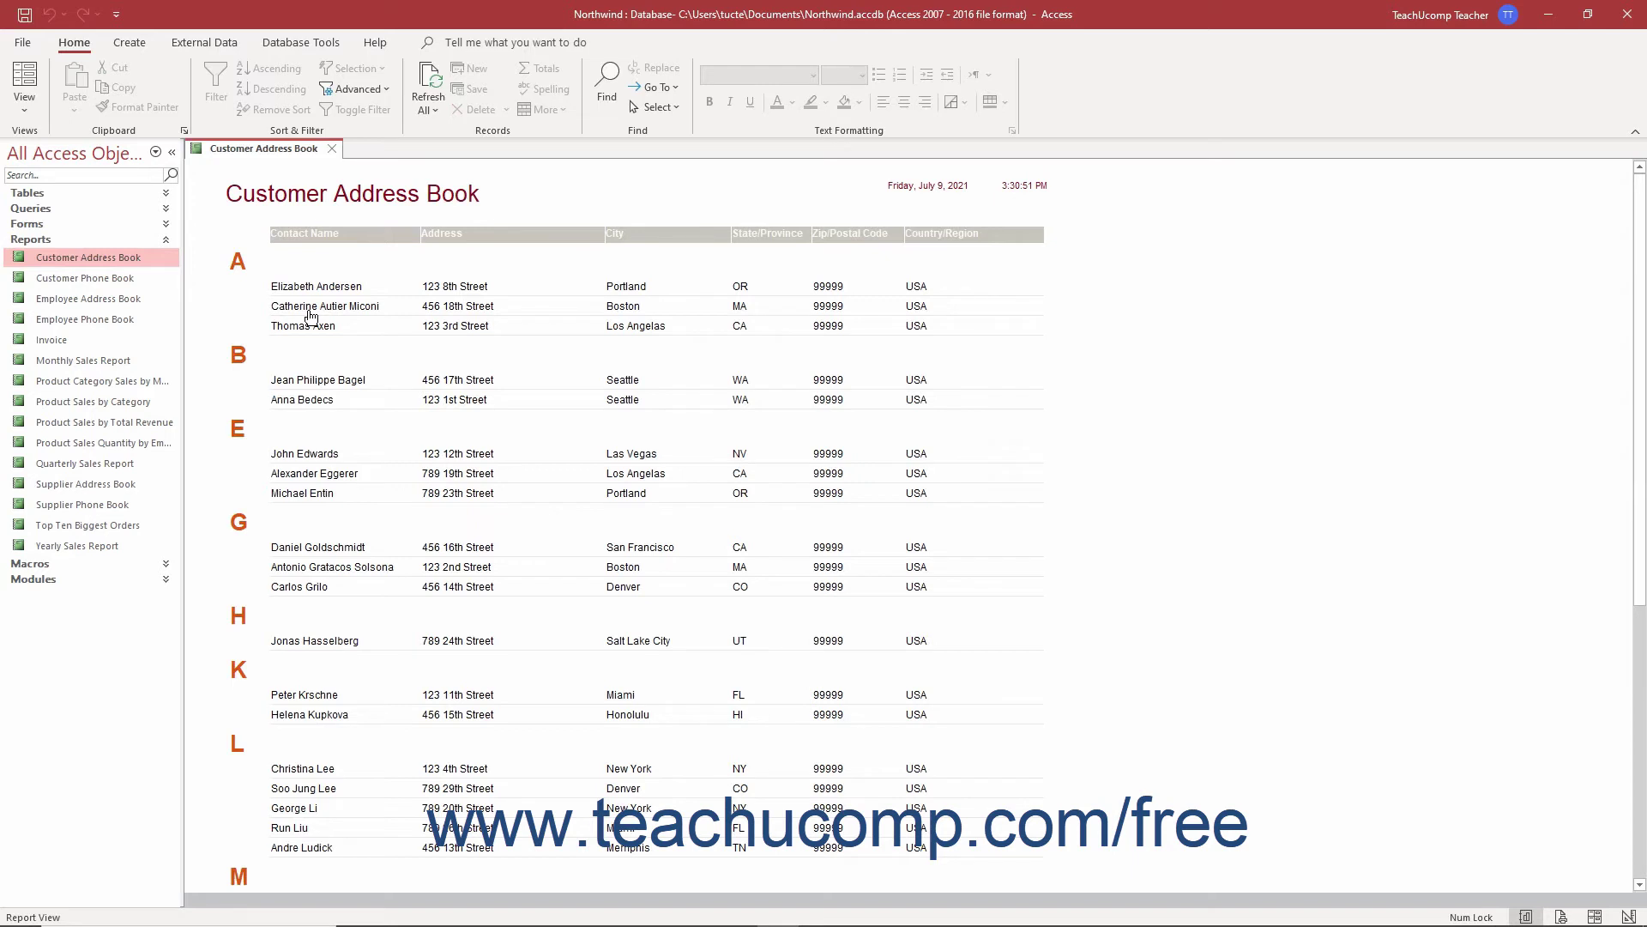
- Close the address book report, expand Macros, and open AutoExec in Design View
left_click(331, 148)
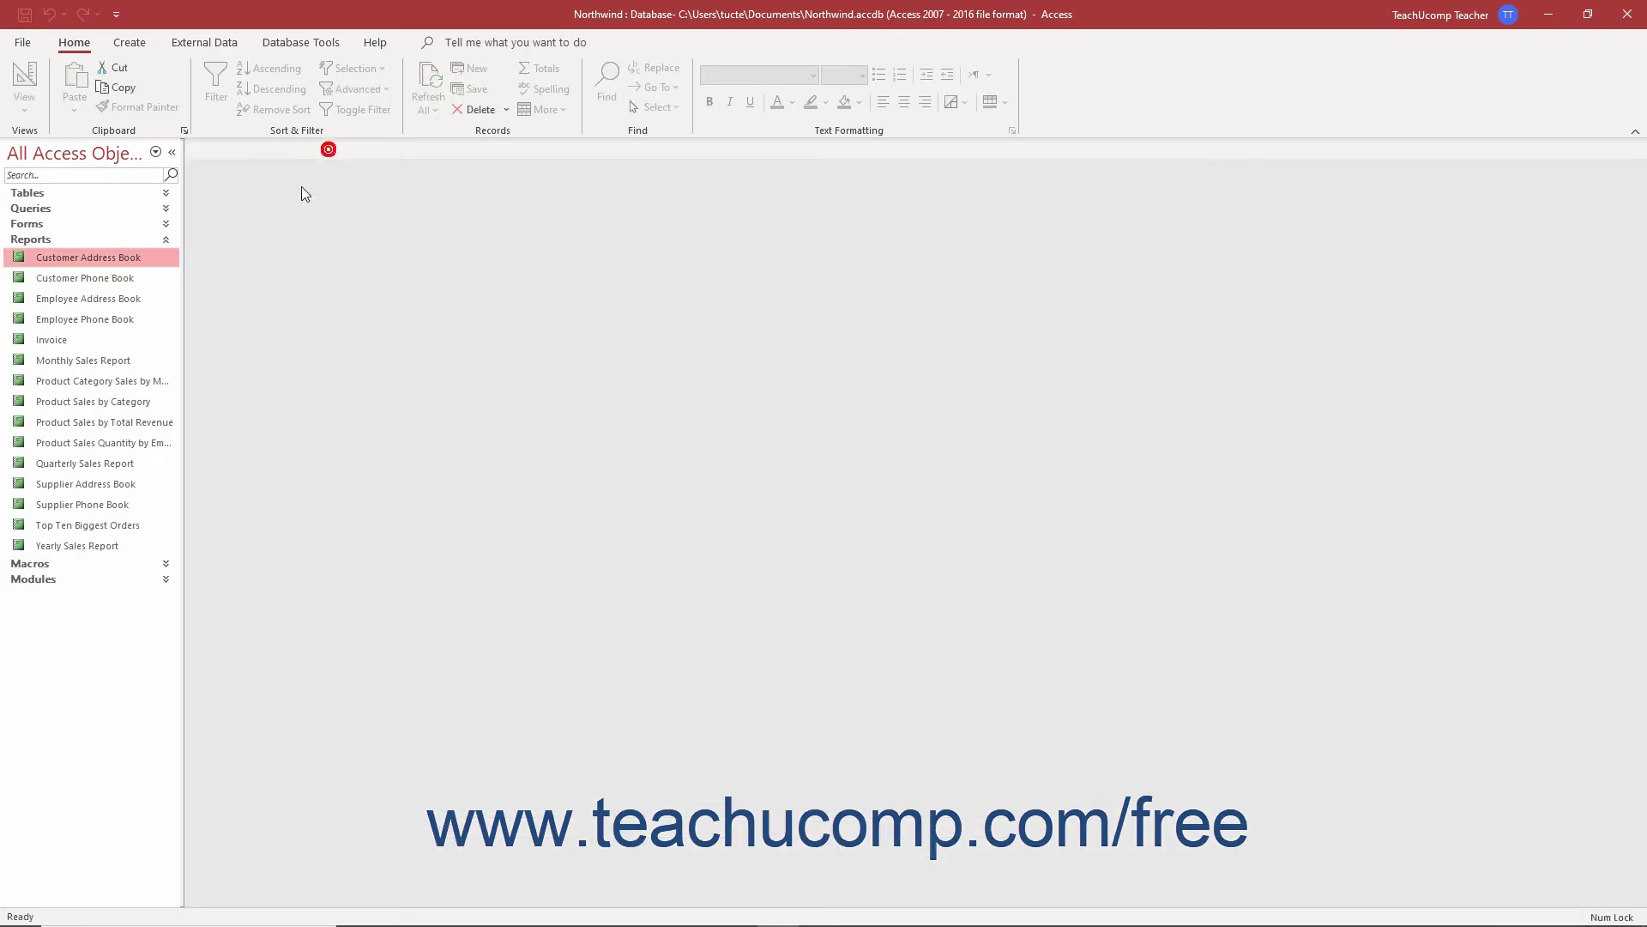
left_click(167, 237)
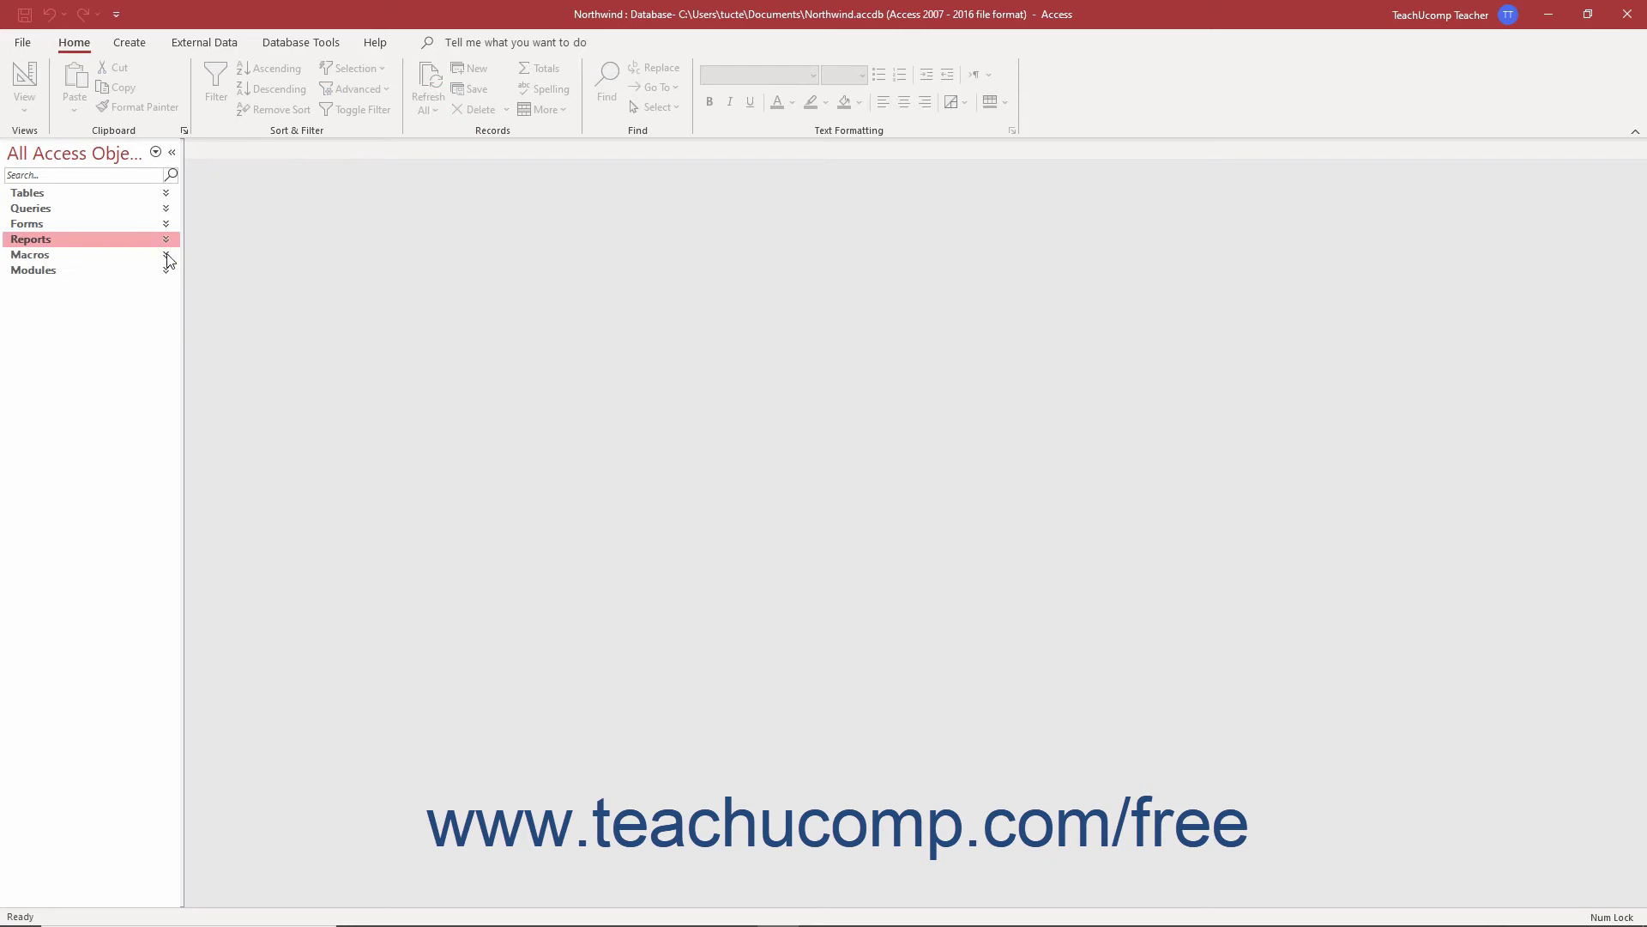
left_click(167, 256)
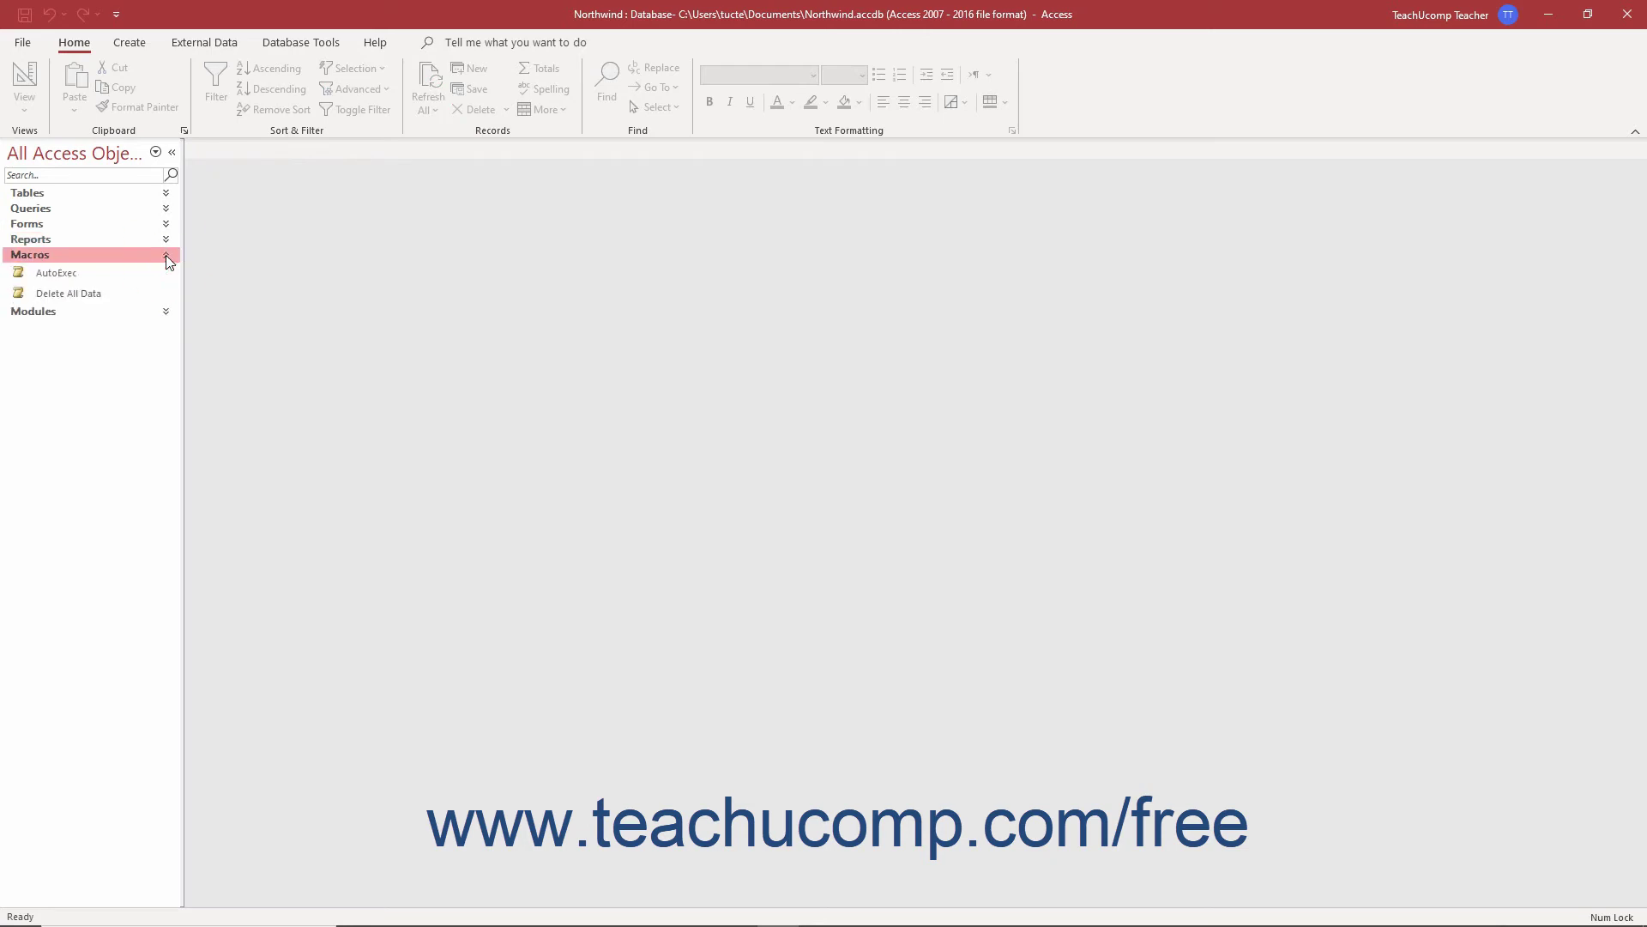
left_click(122, 274)
right_click(122, 276)
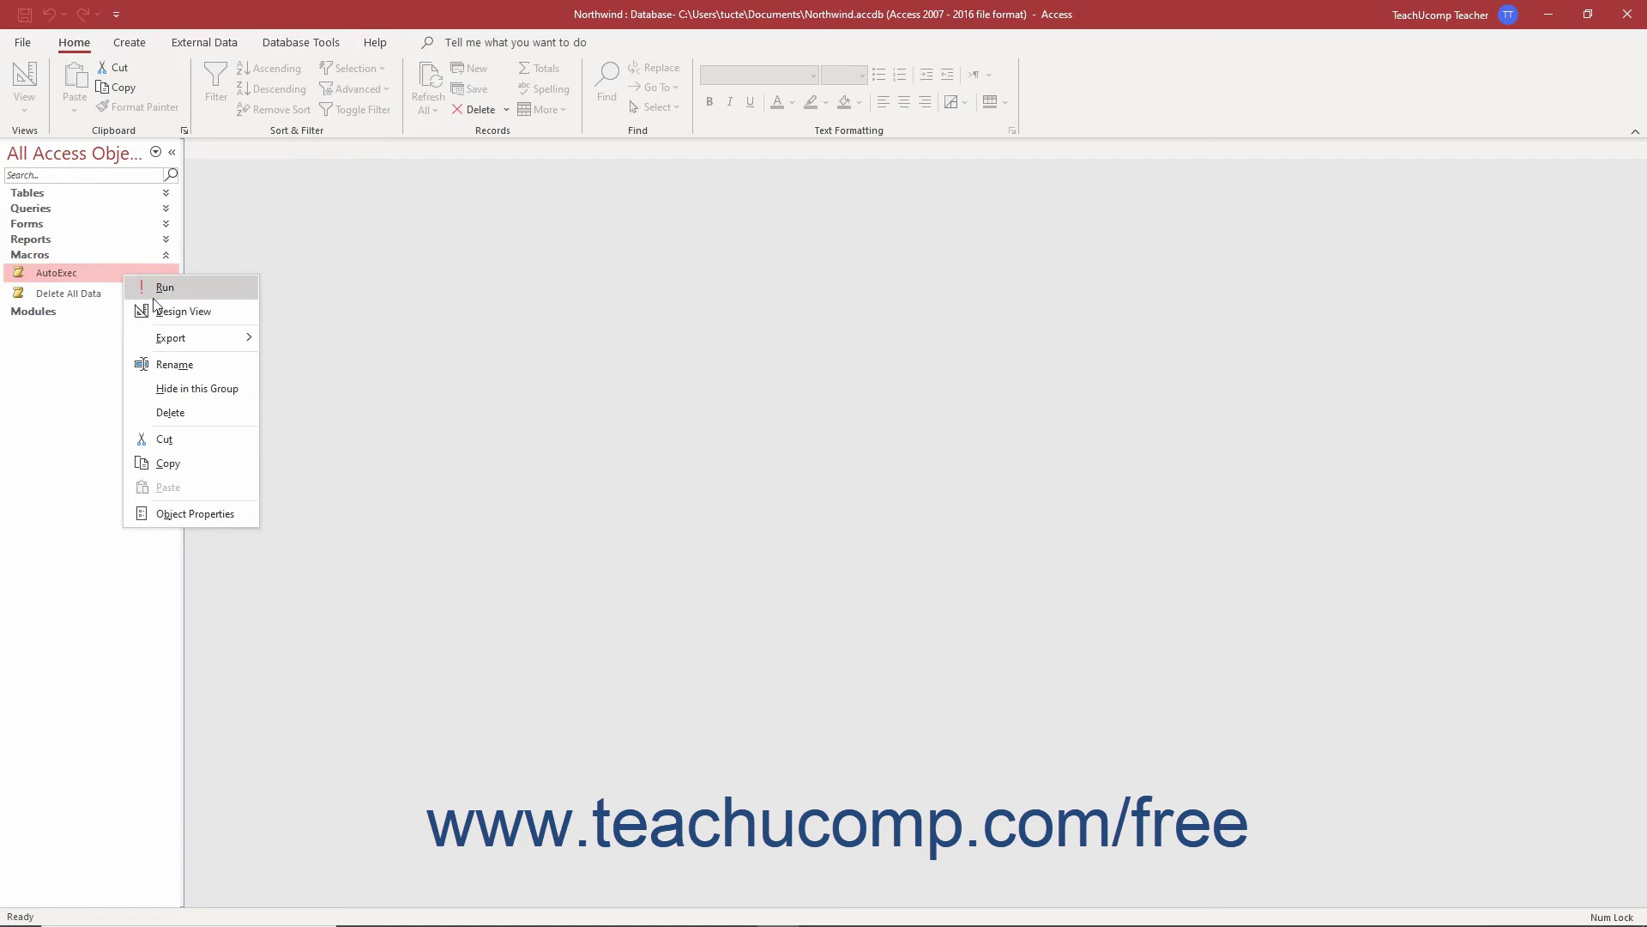
left_click(171, 311)
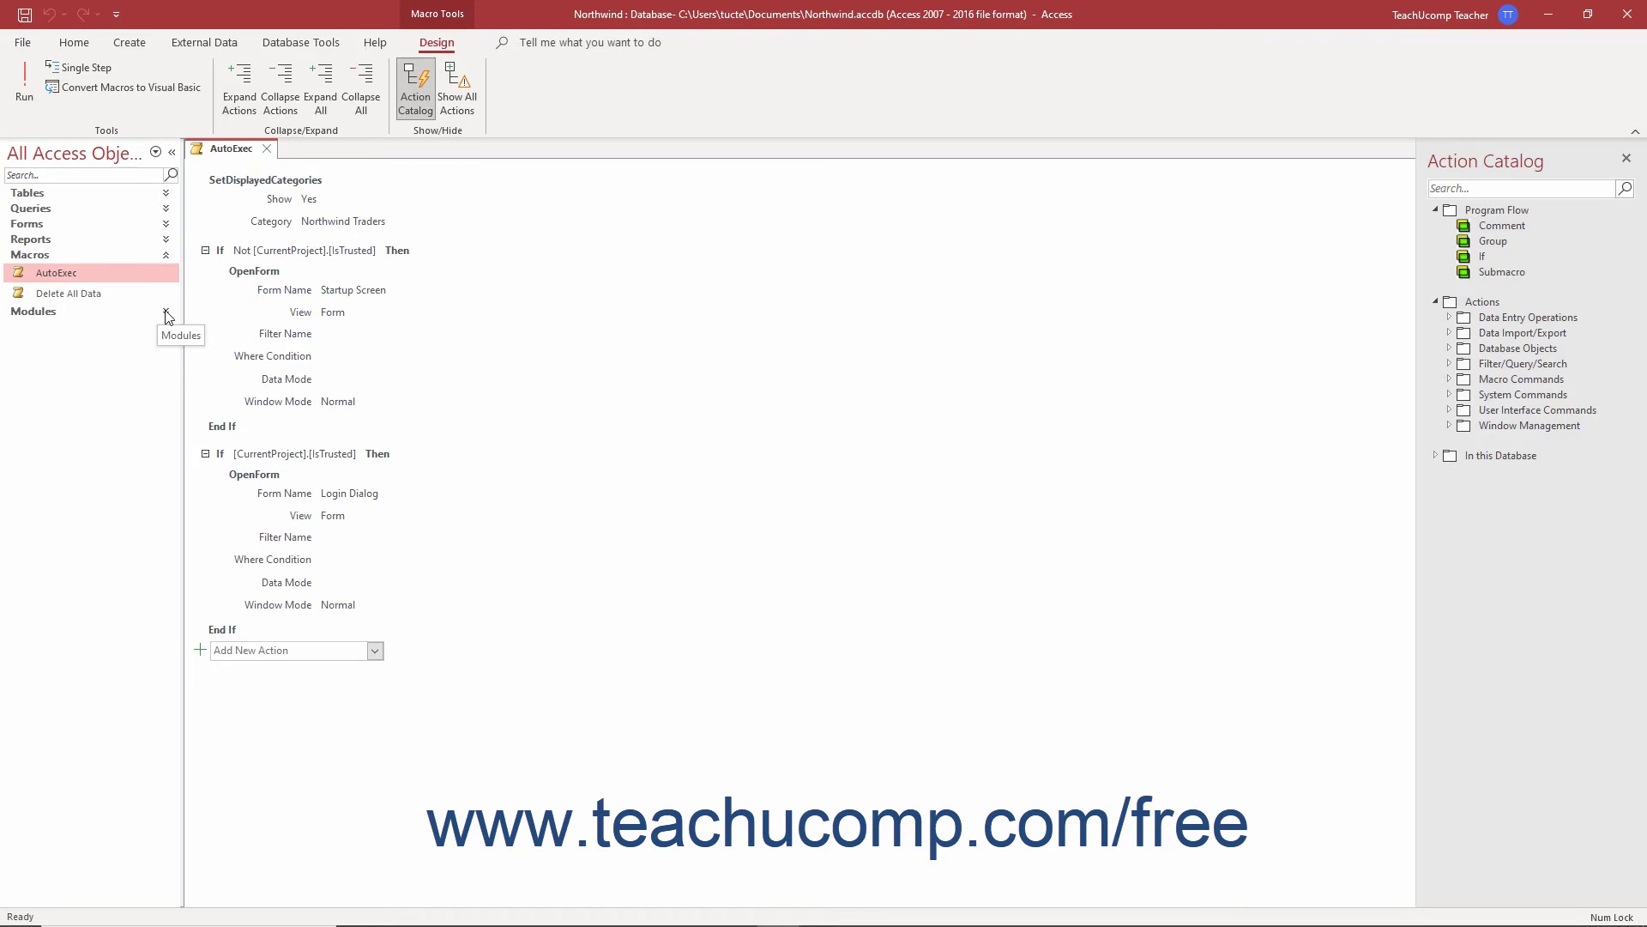
- Close the AutoExec macro, expand Modules, and open CustomerOrders in Design View
left_click(267, 149)
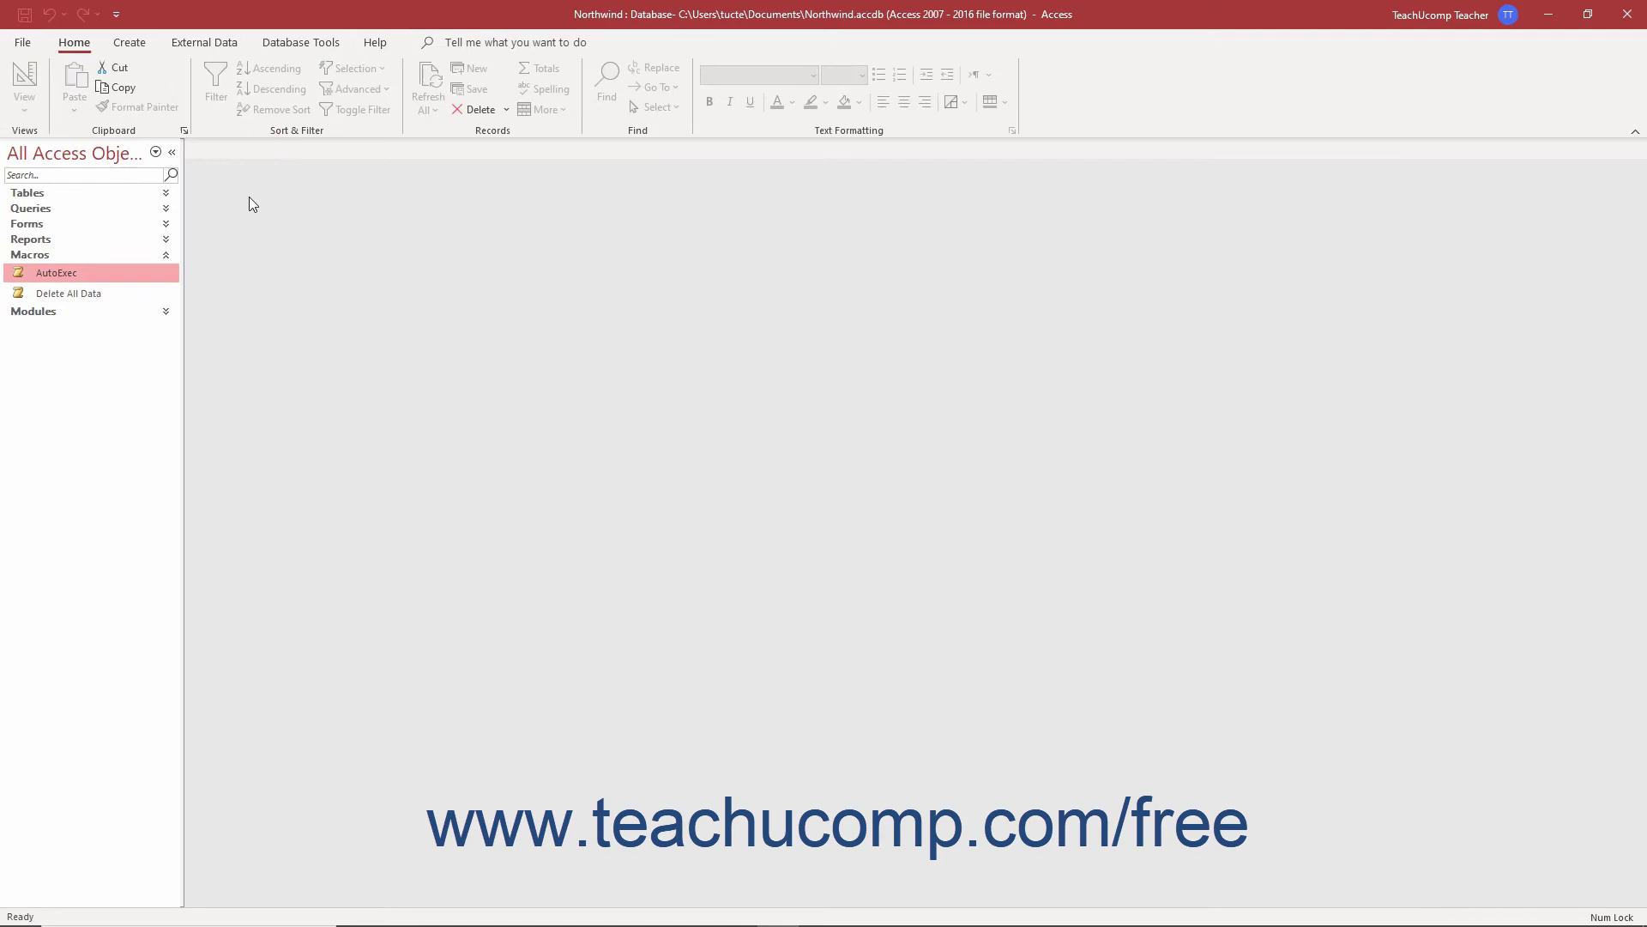
left_click(165, 256)
left_click(167, 270)
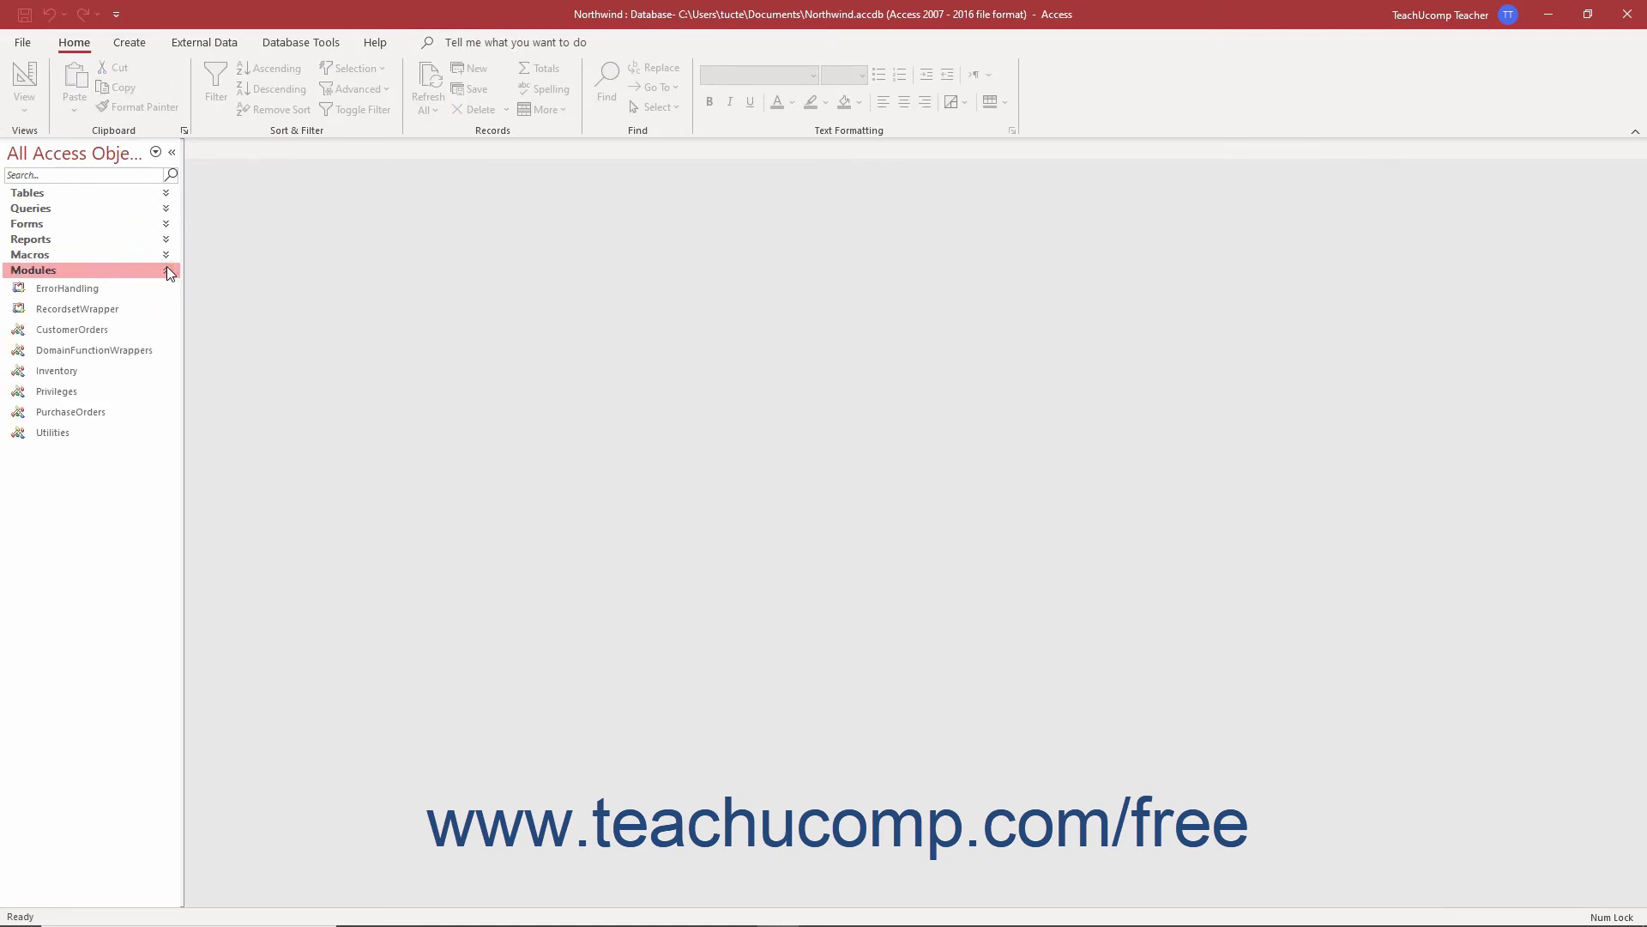
left_click(139, 328)
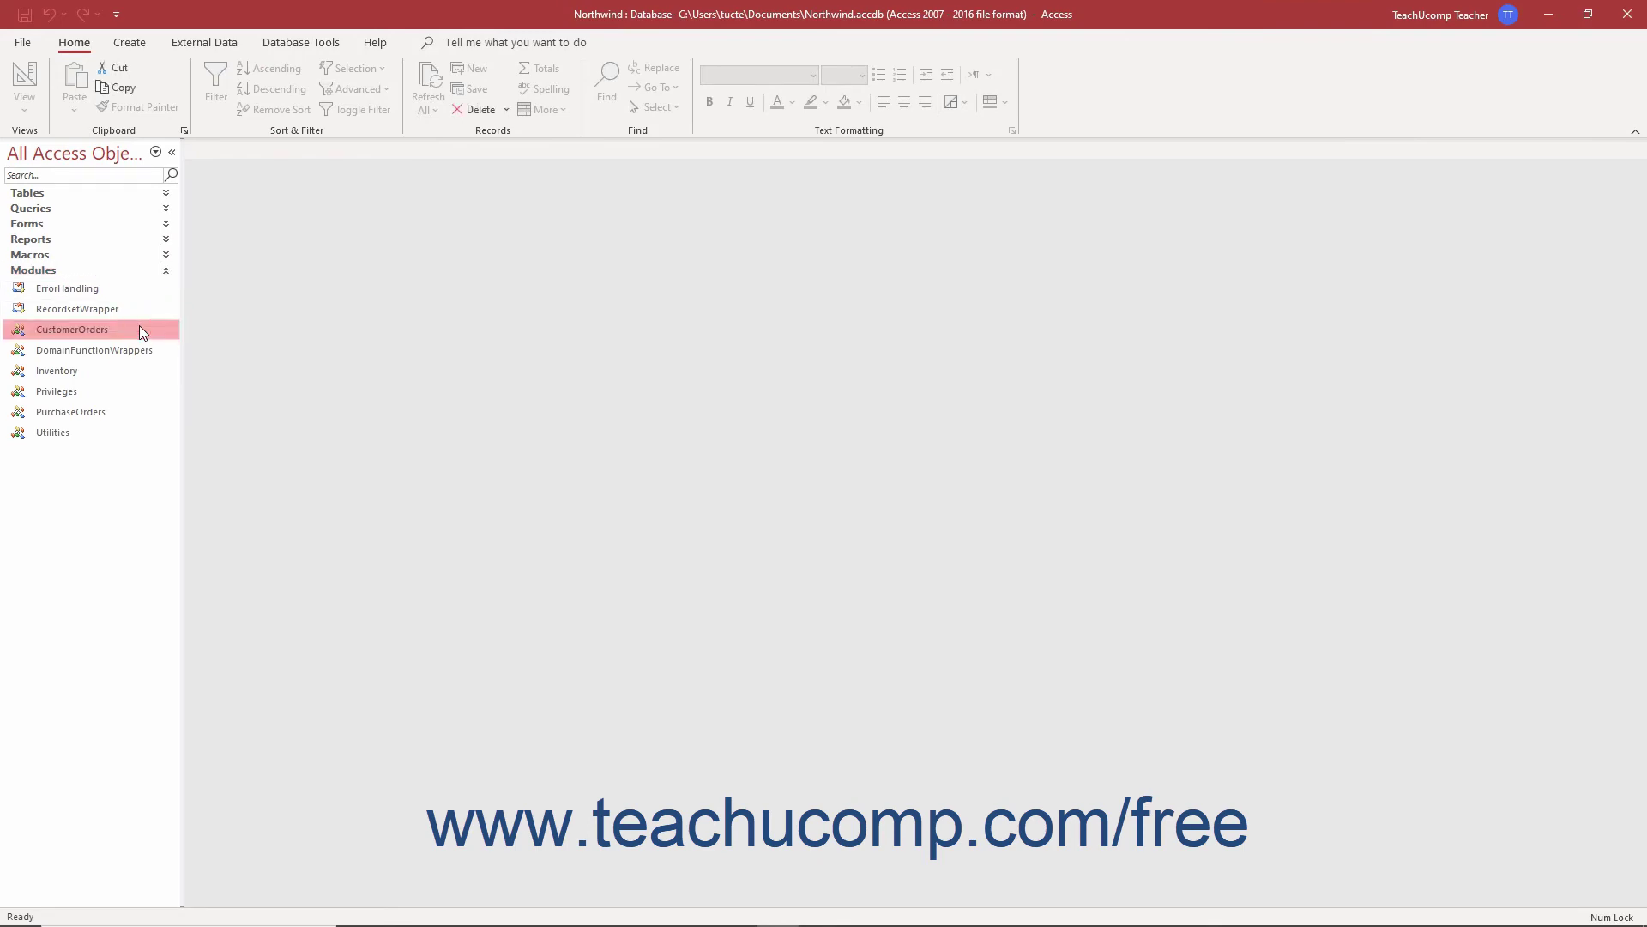
right_click(139, 326)
left_click(150, 331)
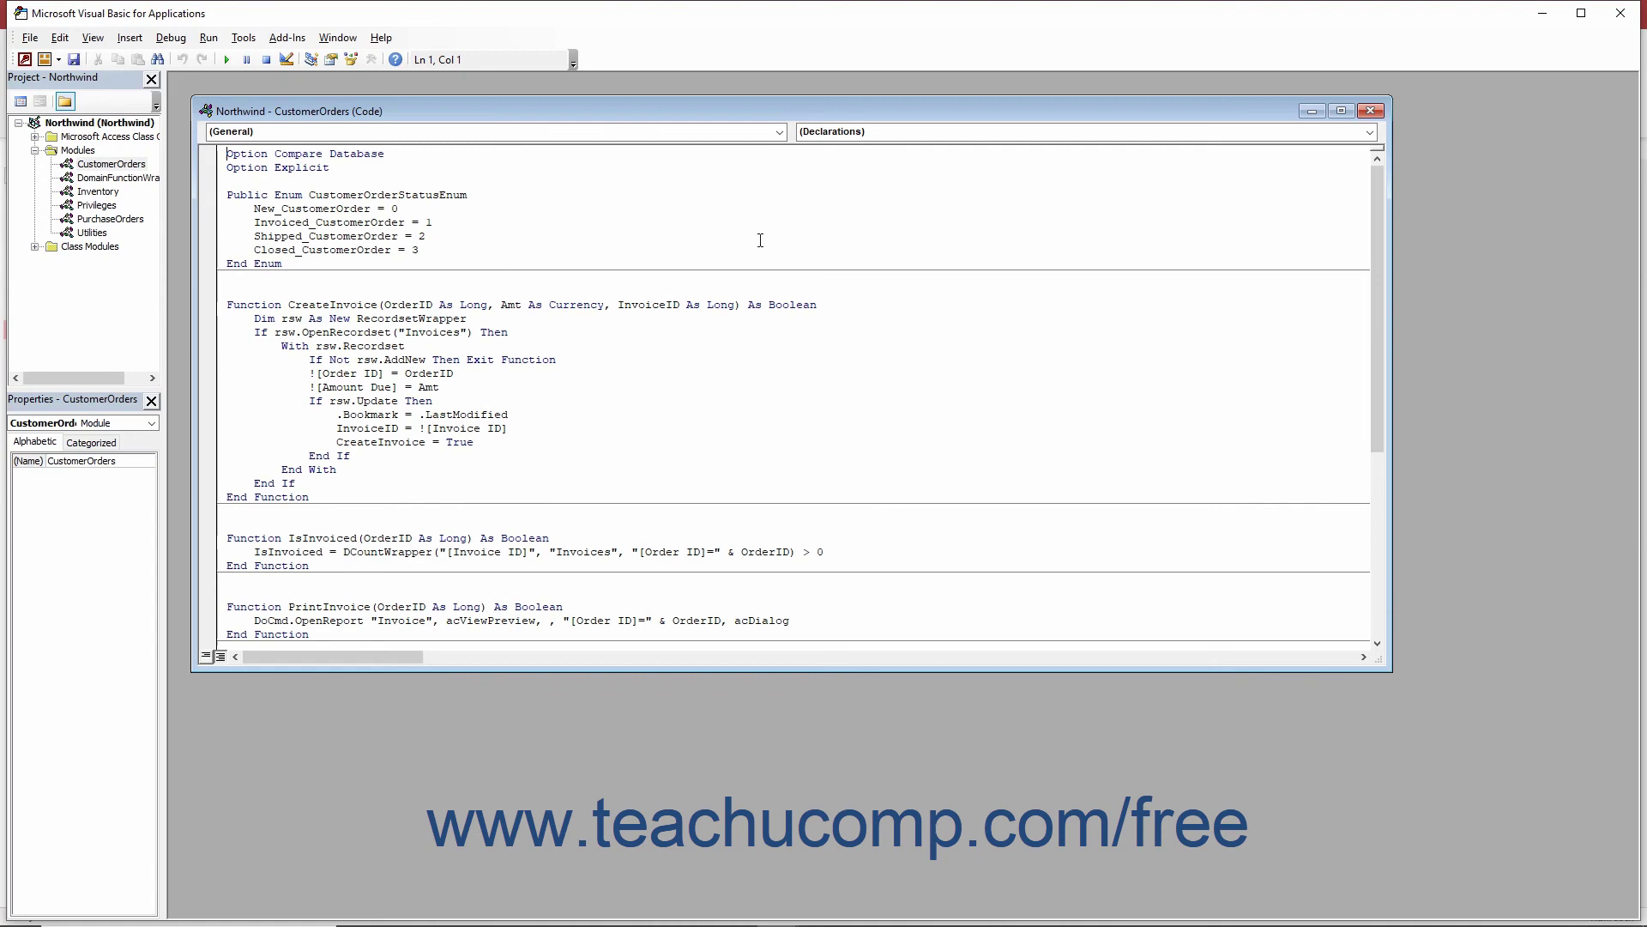
- Close the VBA editor and collapse the Modules group in the navigation pane
left_click(1621, 13)
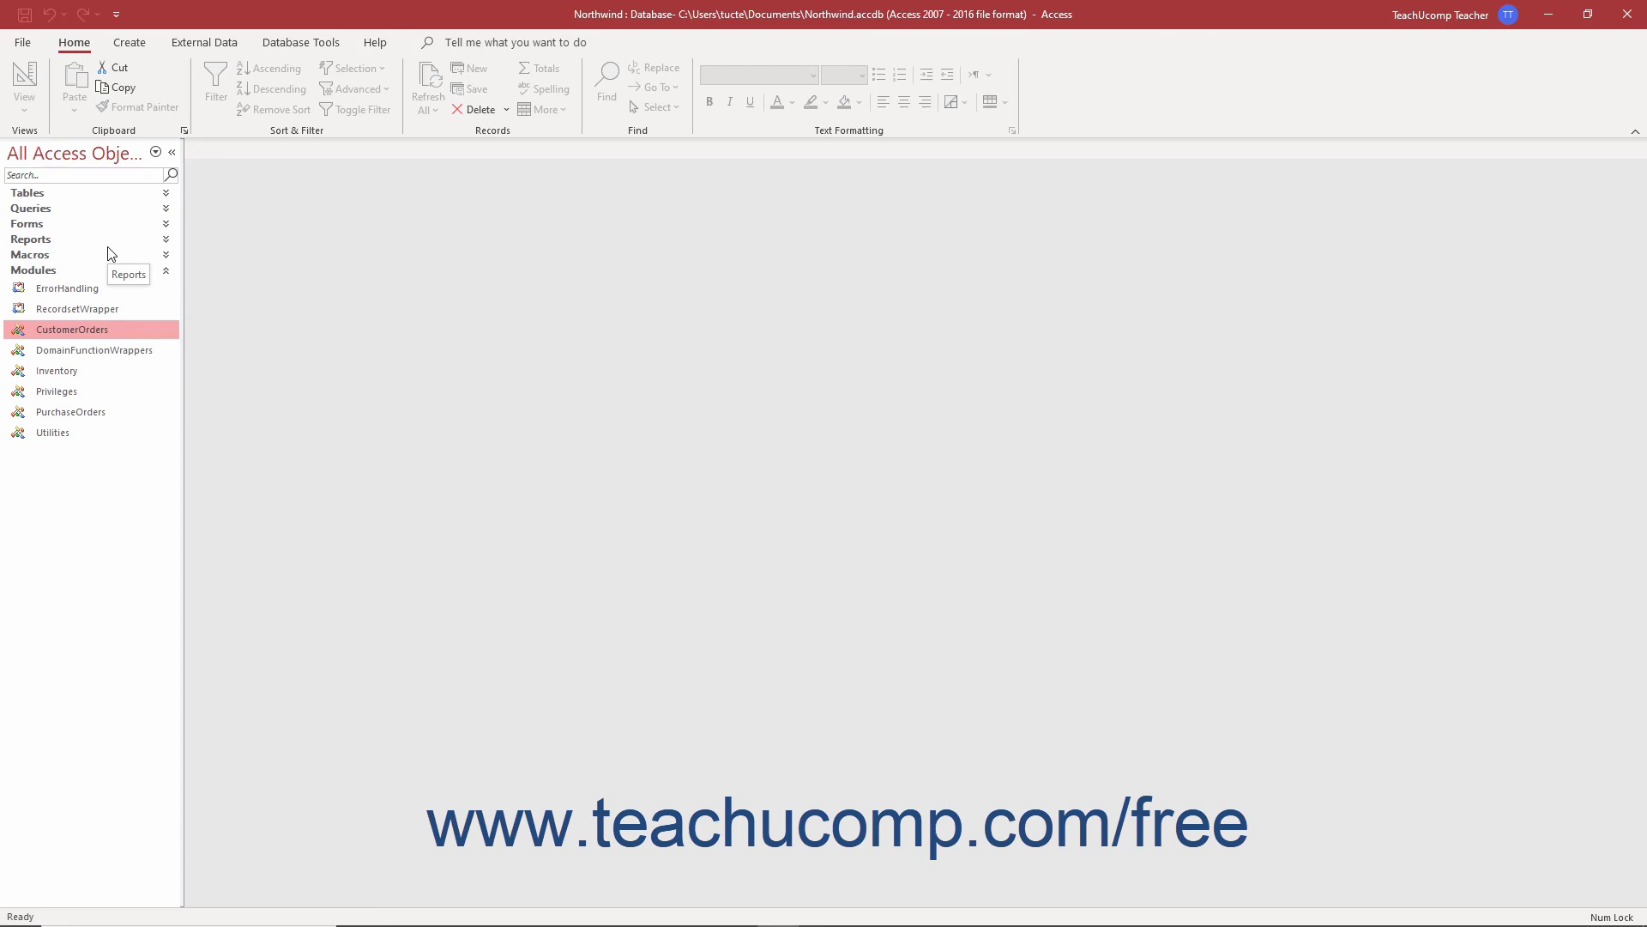
left_click(167, 272)
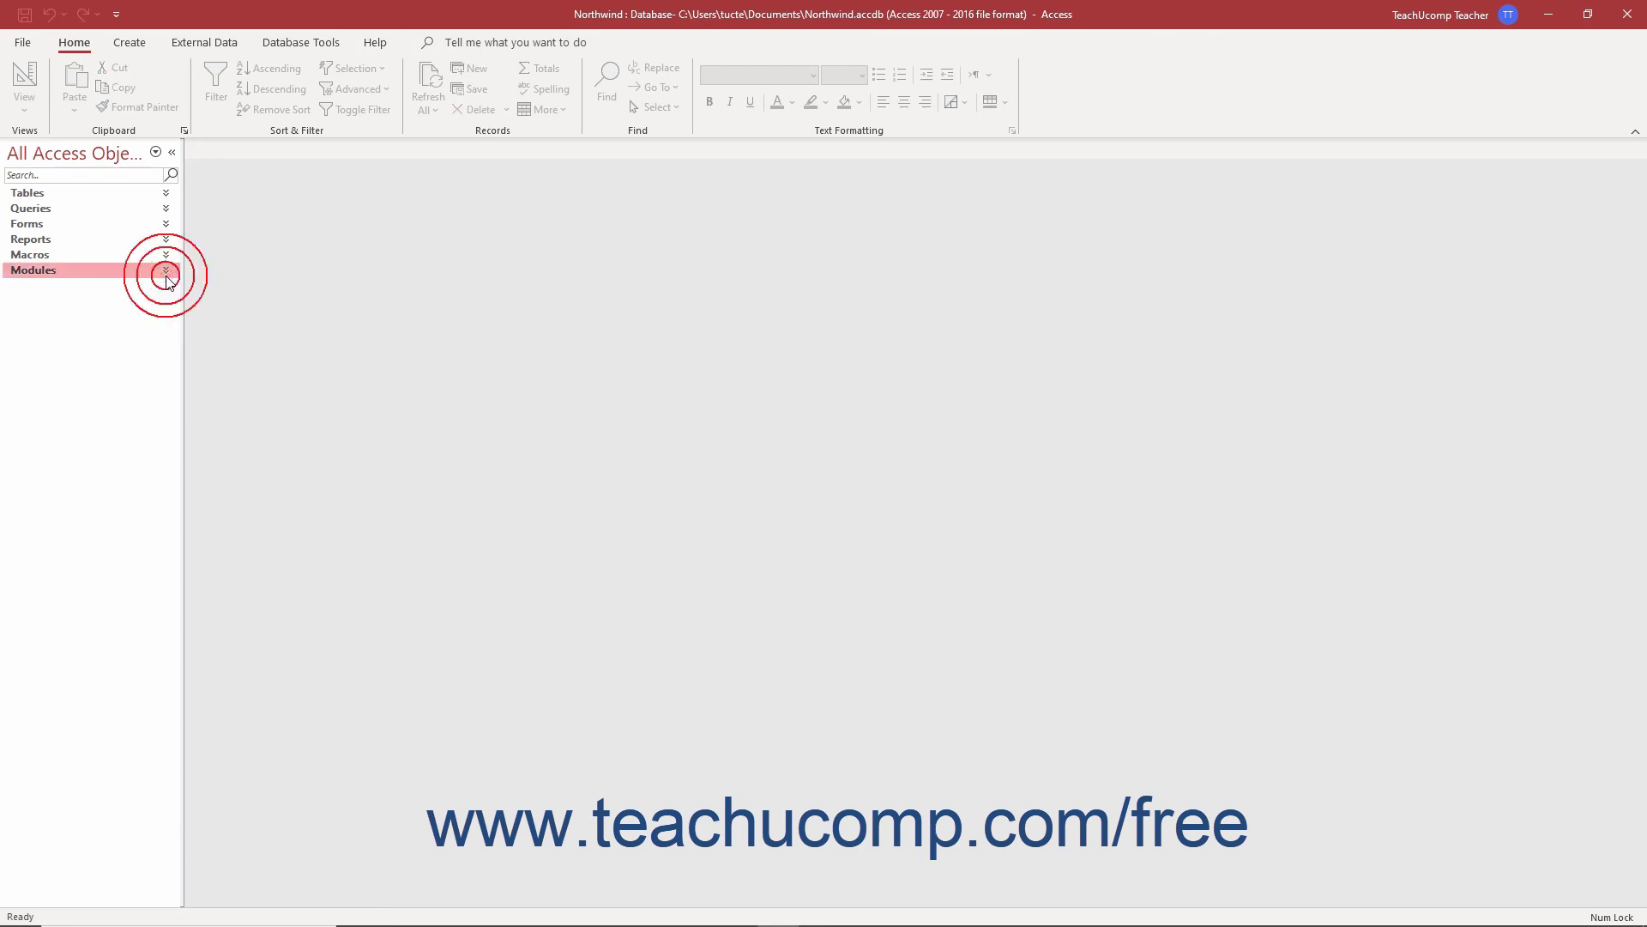